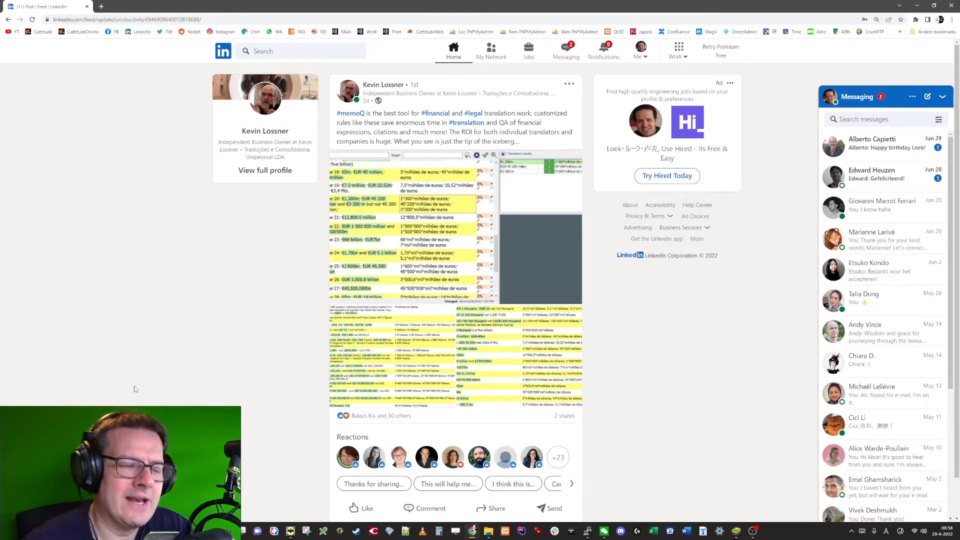
Step: Enlarge the memoQ screenshot in the LinkedIn post to examine the translated currency expressions
{"action": "left_click", "coordinate": [497, 288]}
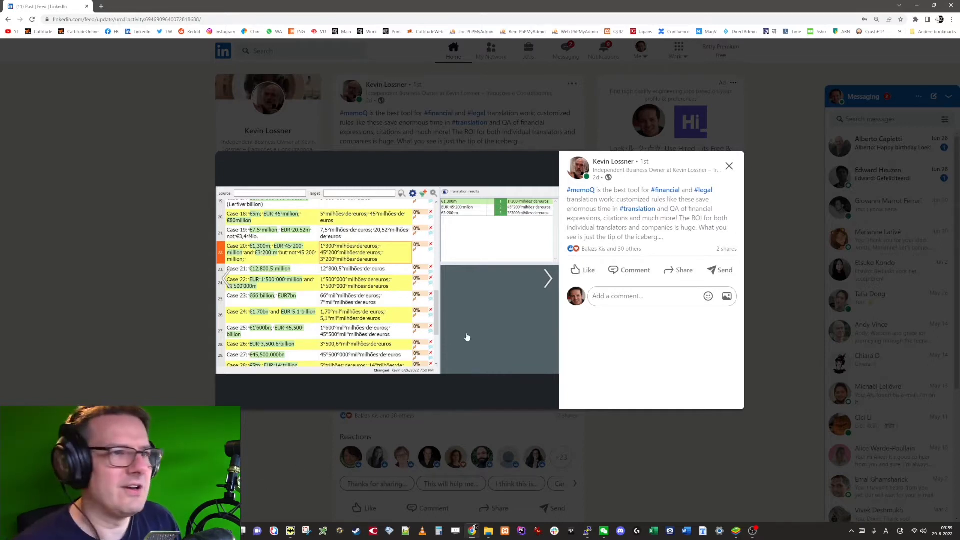
Step: Switch to Cattitude and open the folder D:\PROJECTS\Test\220627 for translation, using the path copied from File Explorer
{"action": "left_click", "coordinate": [43, 32]}
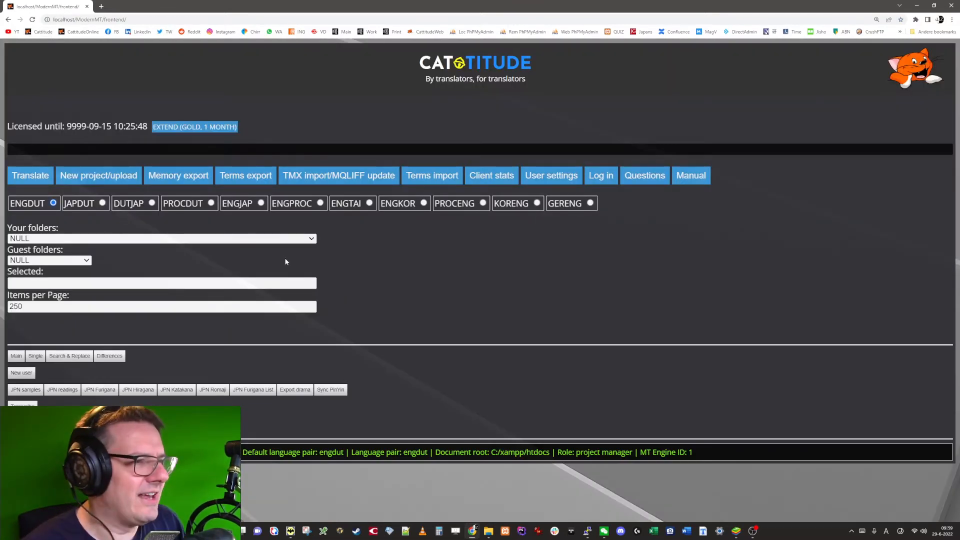
{"action": "left_click", "coordinate": [191, 285]}
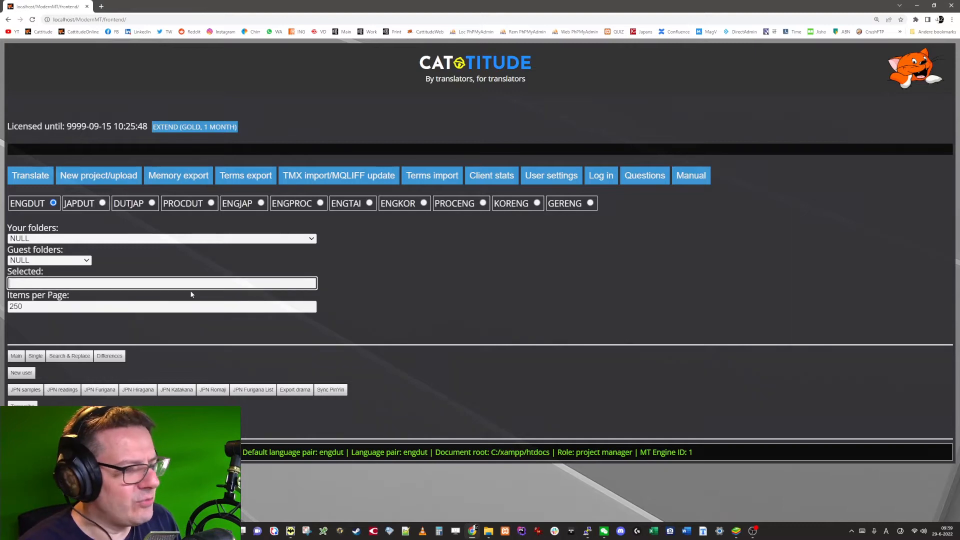
{"action": "left_click", "coordinate": [489, 531]}
{"action": "left_click", "coordinate": [195, 40]}
{"action": "left_click", "coordinate": [916, 4]}
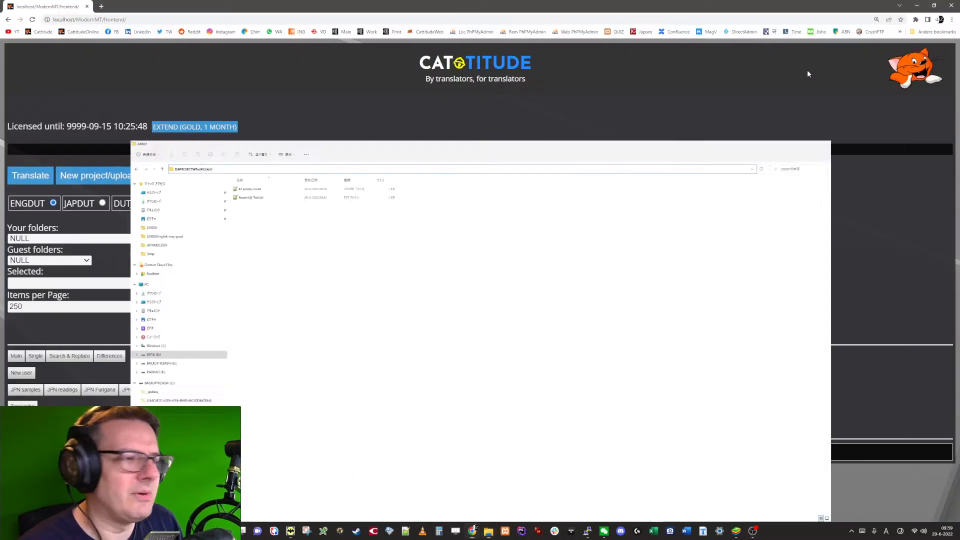
{"action": "type", "text": "D:\\PROJECTS\\Test\\220627"}
{"action": "key", "text": "Tab"}
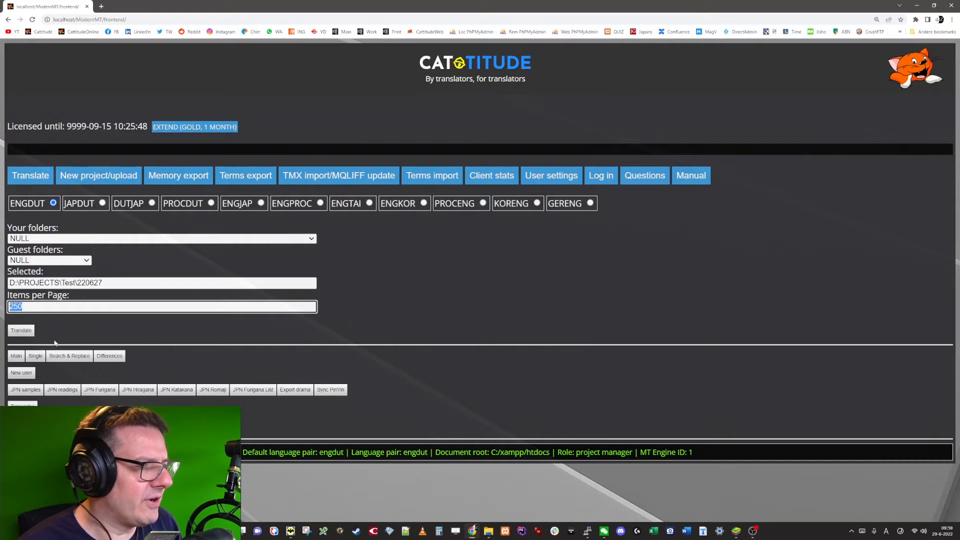
{"action": "key", "text": "Return"}
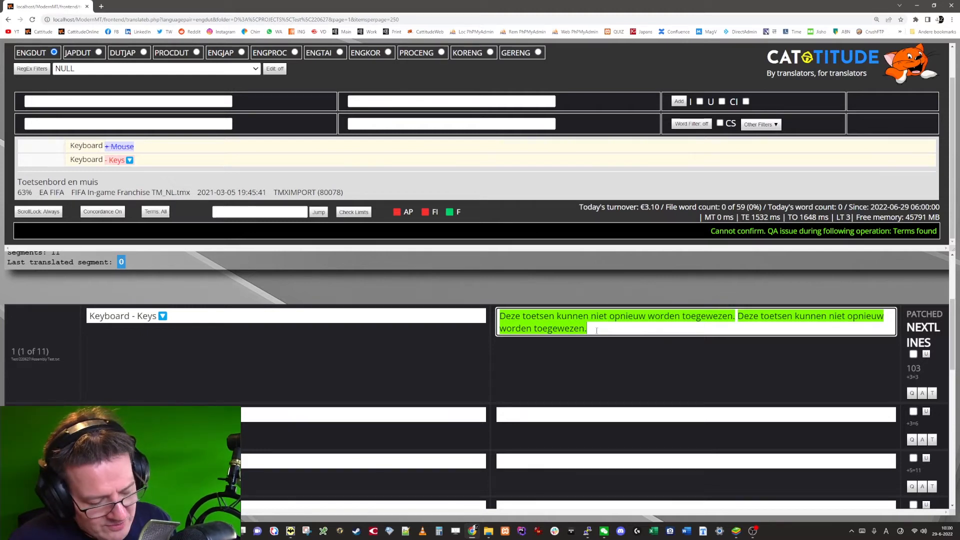
Step: Fill segment 1's target with its machine translation and delete the space before the arrow symbol
{"action": "key", "text": "ctrl+m"}
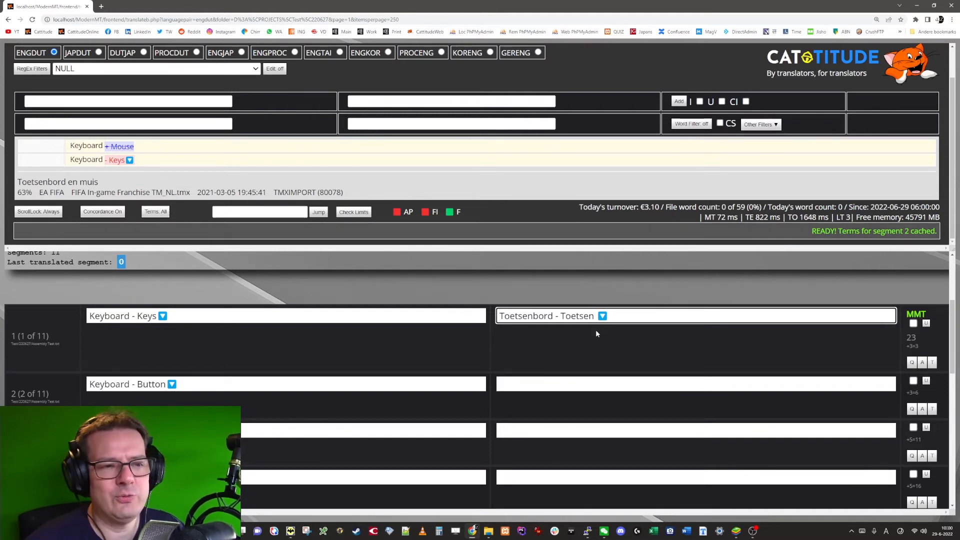
{"action": "key", "text": "BackSpace"}
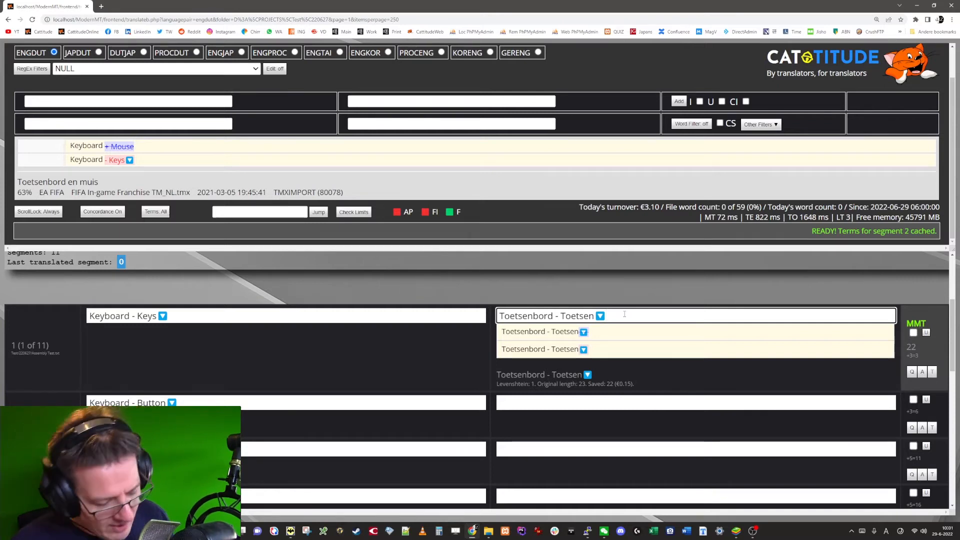
Step: Copy segment 1's source into its target and replace Keyboard there with Toetsenbord, added as a new term
{"action": "key", "text": "ctrl+Insert"}
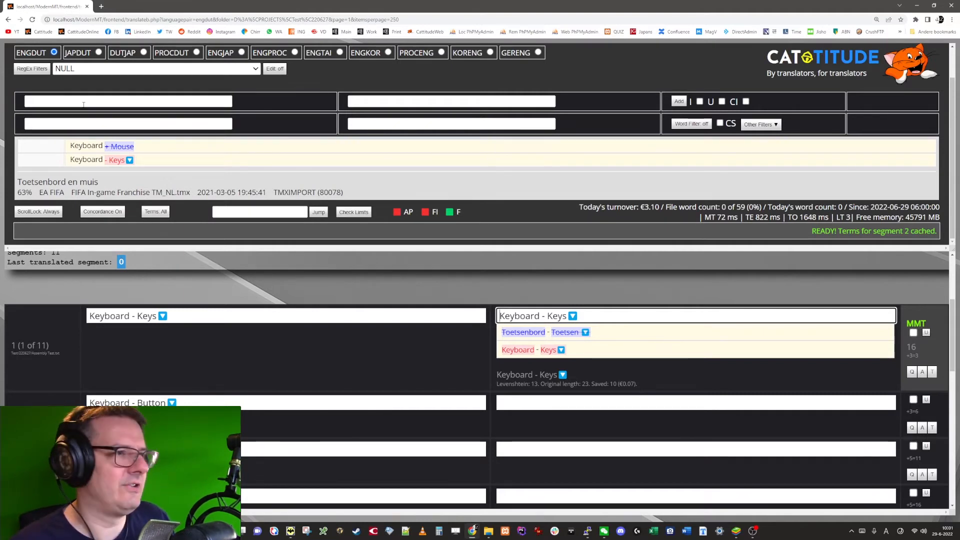
{"action": "left_click", "coordinate": [129, 101]}
{"action": "double_click", "coordinate": [122, 315]}
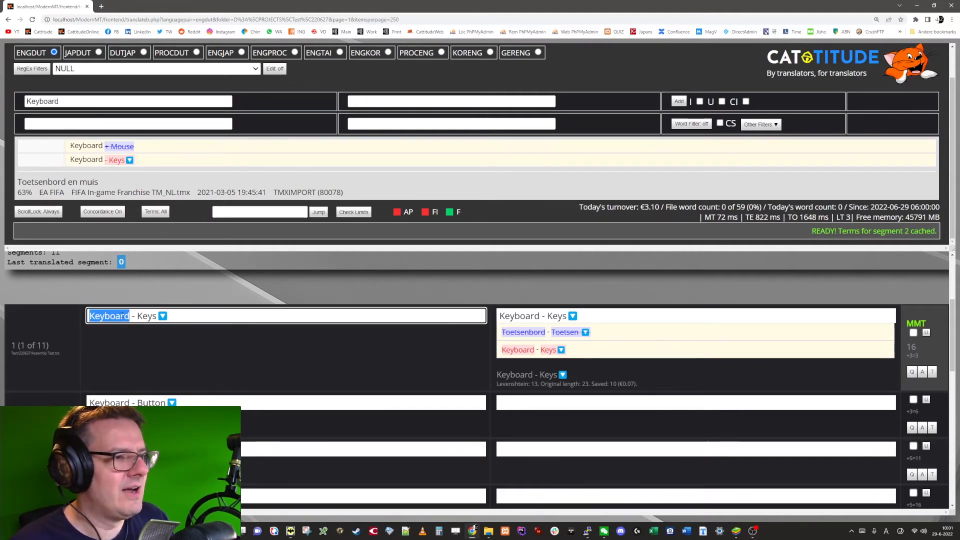
{"action": "left_click", "coordinate": [89, 102]}
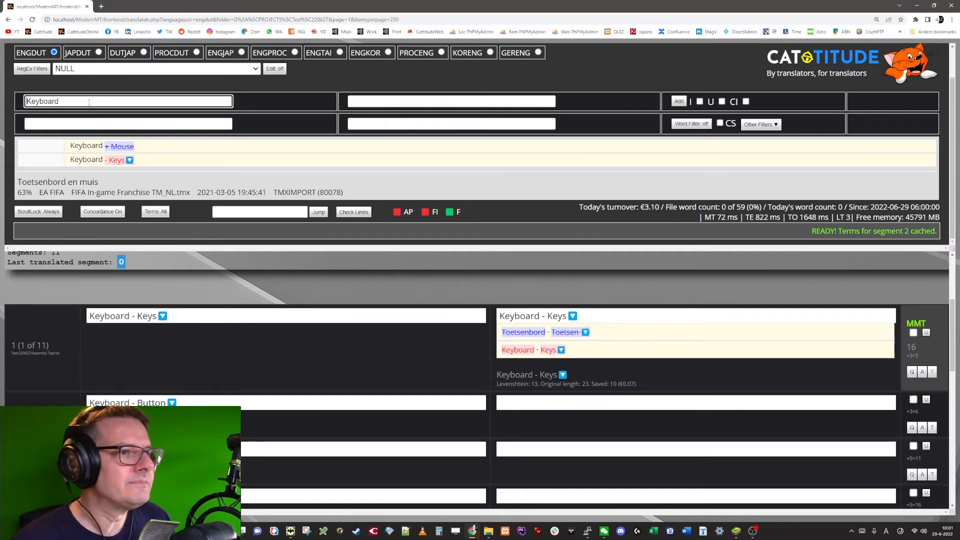
{"action": "key", "text": "Tab"}
{"action": "type", "text": "Toetsenbord"}
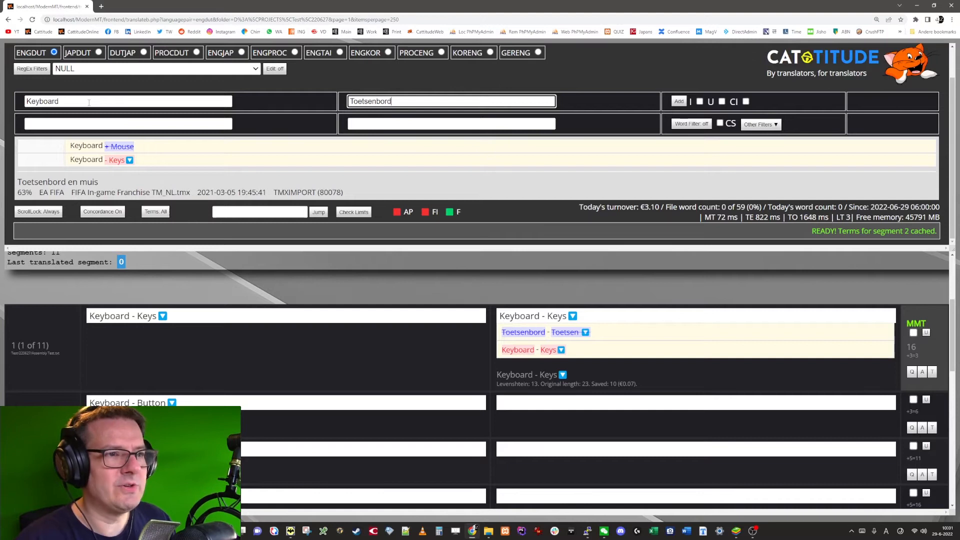
{"action": "key", "text": "Return"}
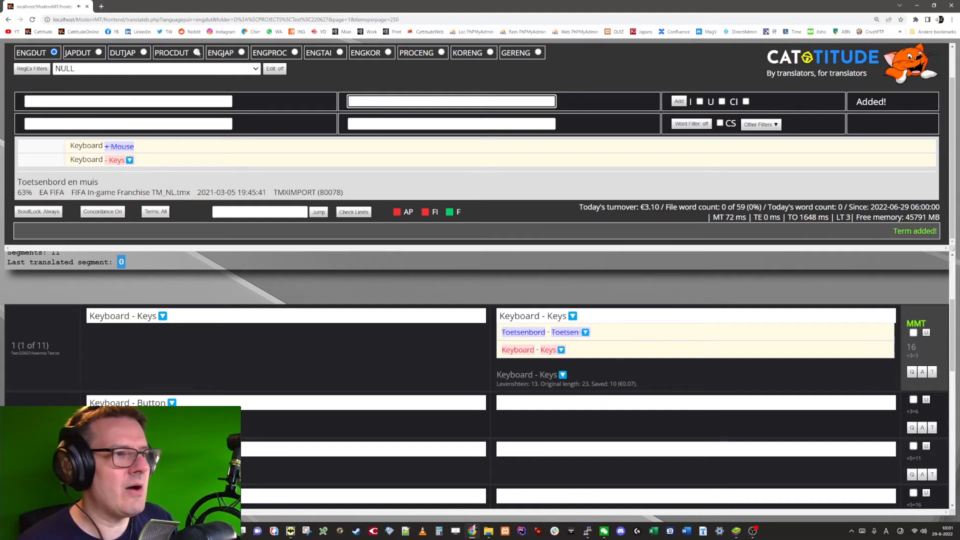
{"action": "left_click", "coordinate": [533, 315]}
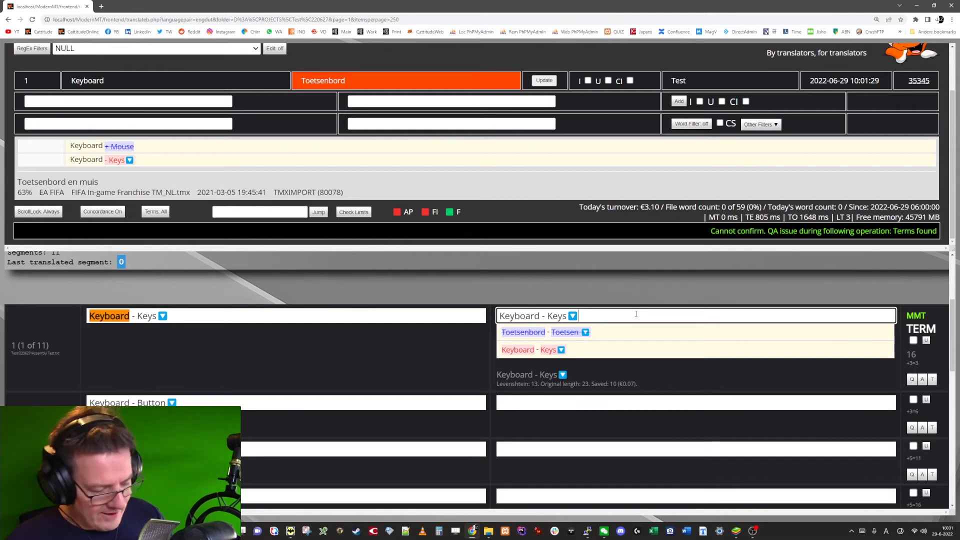
{"action": "key", "text": "alt+1"}
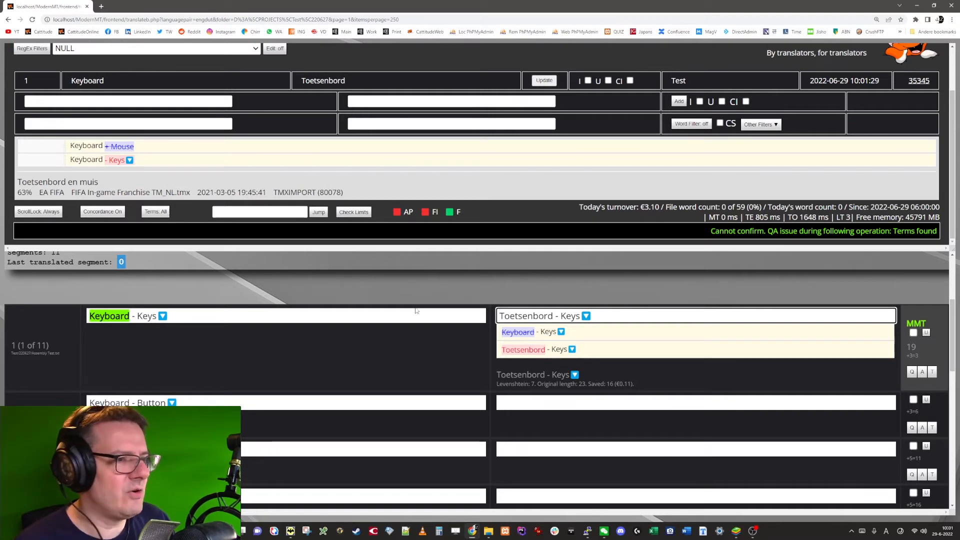
Step: Add the term Keys = Toetsen and confirm segment 1 with its target assembled from the terms as Toetsenbord - Toetsen
{"action": "double_click", "coordinate": [146, 316]}
{"action": "left_click", "coordinate": [379, 100]}
{"action": "type", "text": "Toet"}
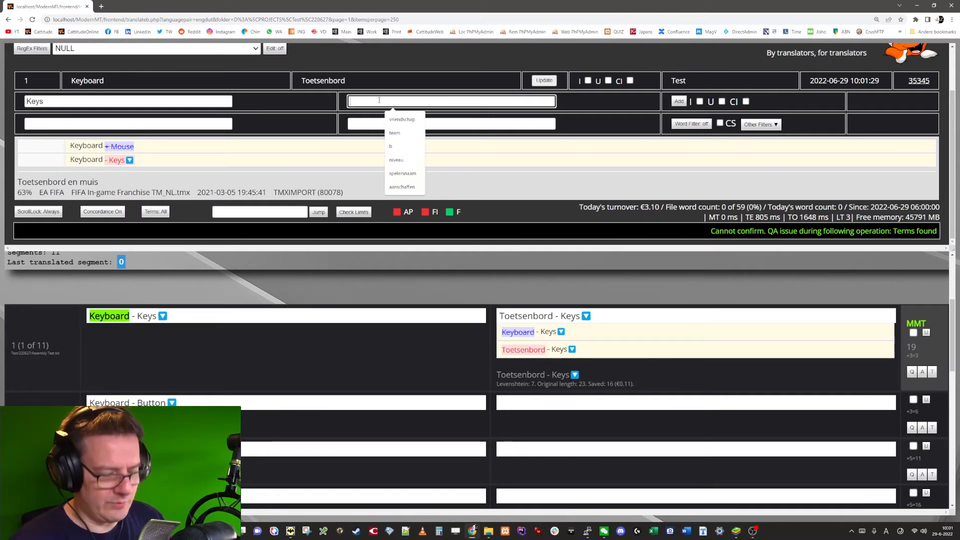
{"action": "type", "text": "sen"}
{"action": "key", "text": "Return"}
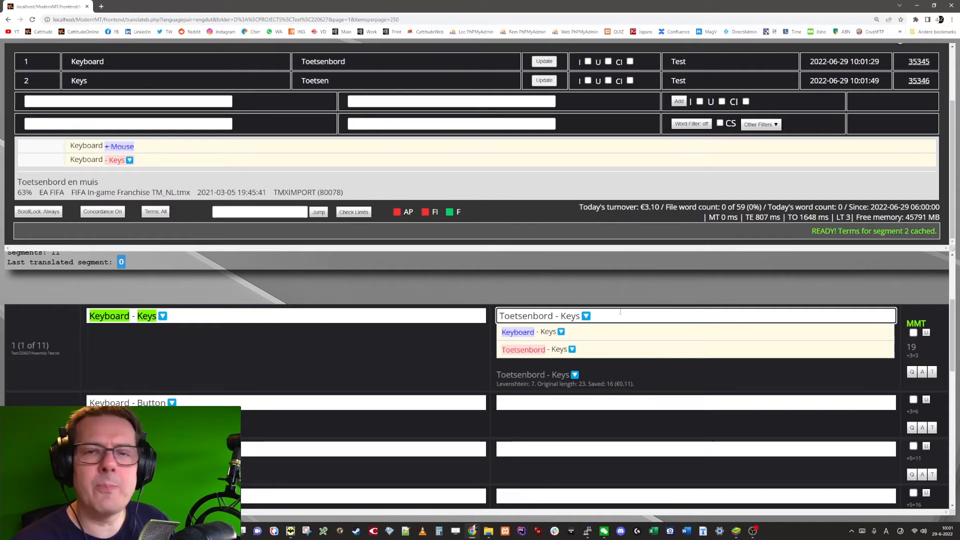
{"action": "key", "text": "alt+a"}
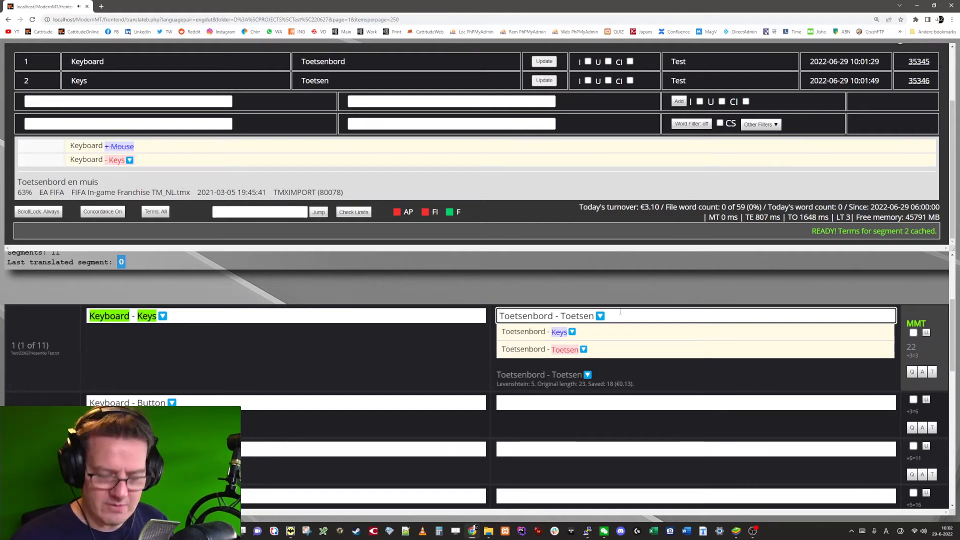
{"action": "key", "text": "ctrl+Return"}
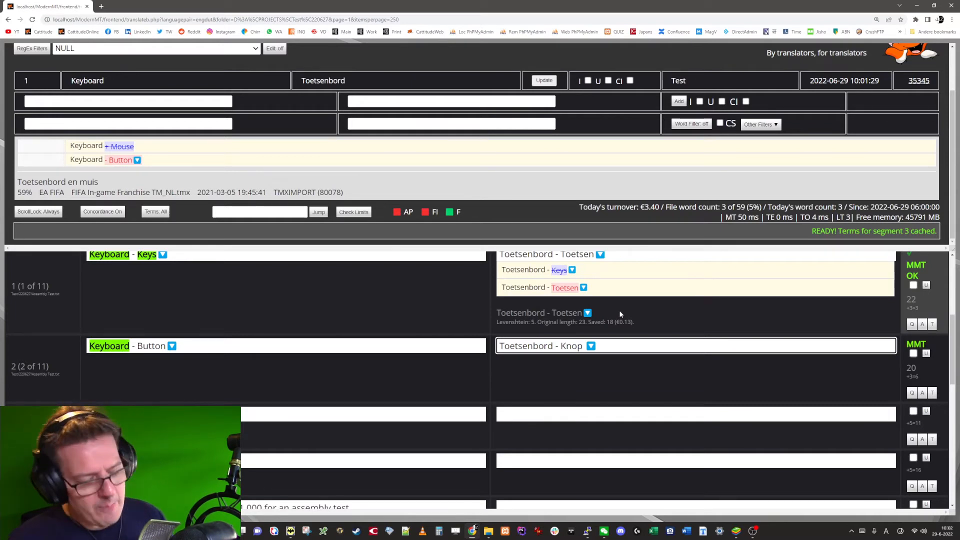
Step: Assemble segment 2's target from the existing terms and add the new term Button = Knop
{"action": "key", "text": "alt+a"}
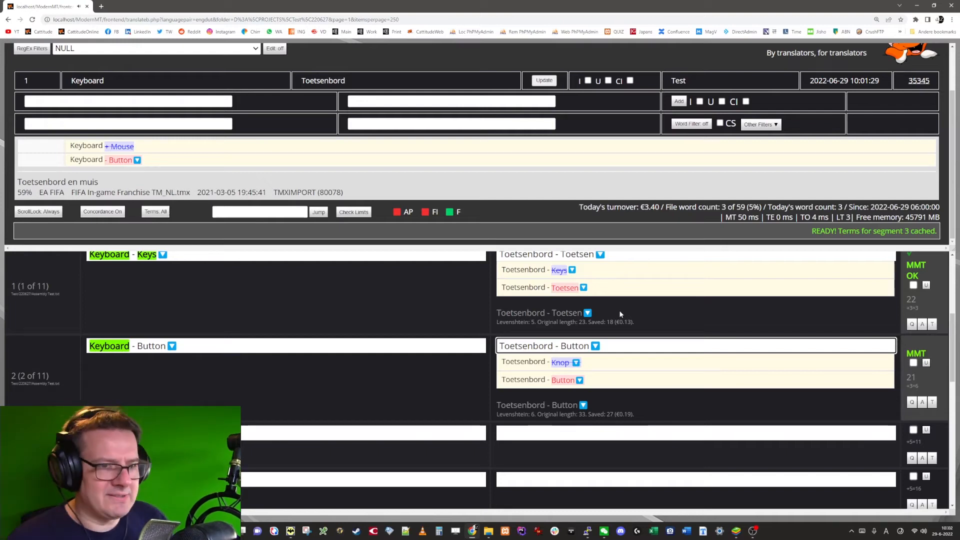
{"action": "double_click", "coordinate": [151, 347]}
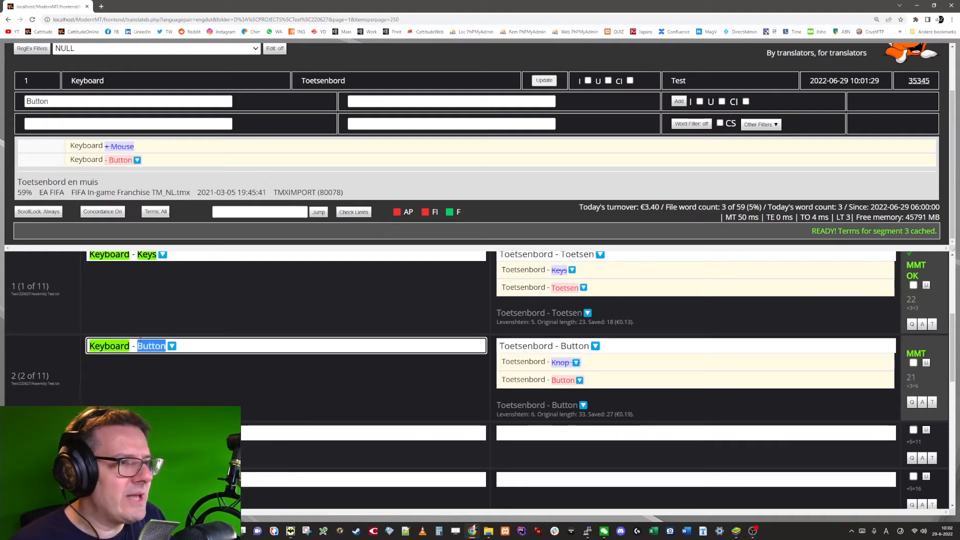
{"action": "left_click", "coordinate": [374, 101]}
{"action": "type", "text": "Kn"}
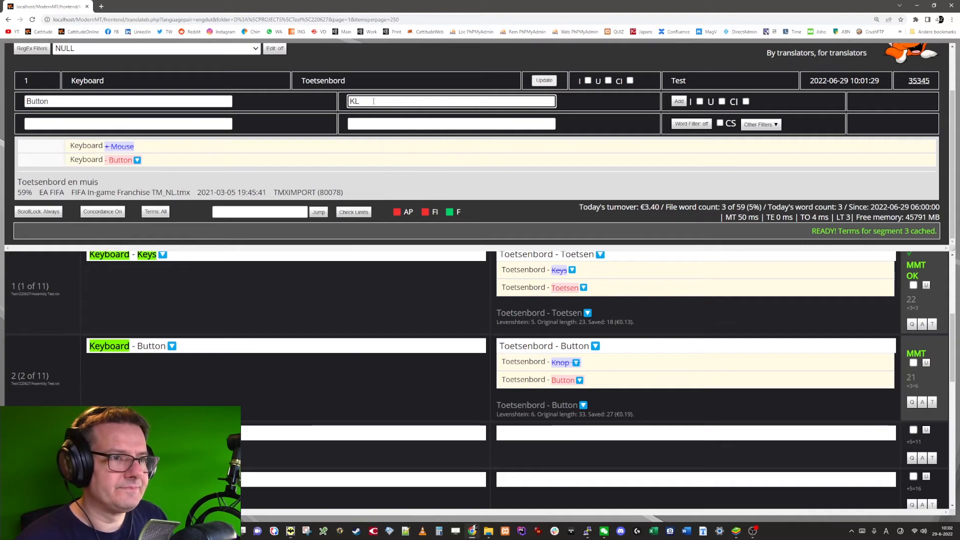
{"action": "type", "text": "op"}
{"action": "key", "text": "Return"}
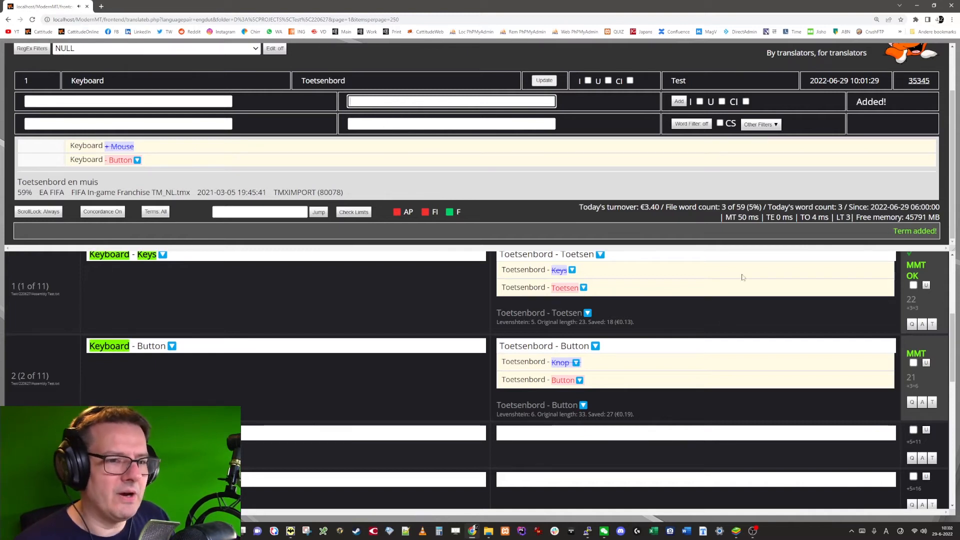
Step: Replace Button with Knop in segment 2's target, and confirm segments 2 and 3 as assembled from the terms
{"action": "left_click", "coordinate": [668, 346]}
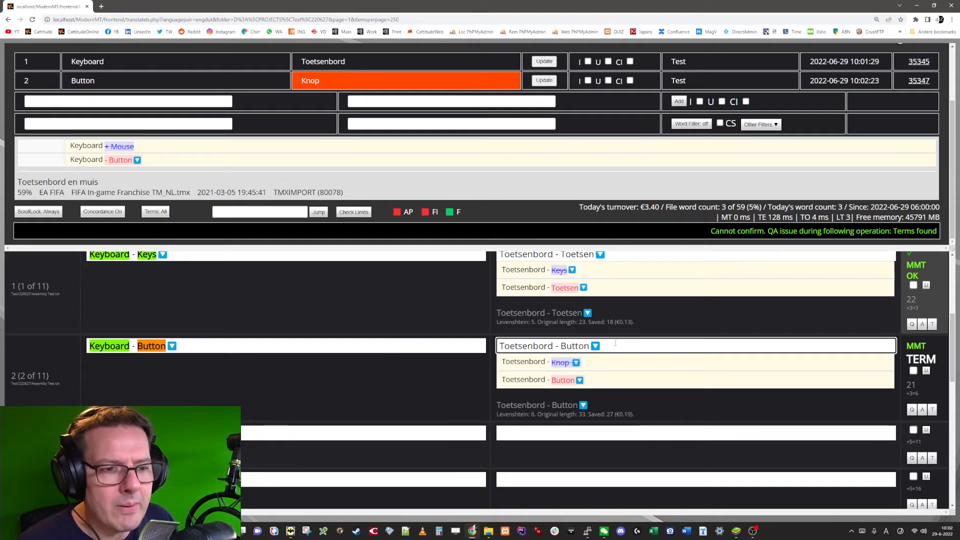
{"action": "key", "text": "ctrl+z"}
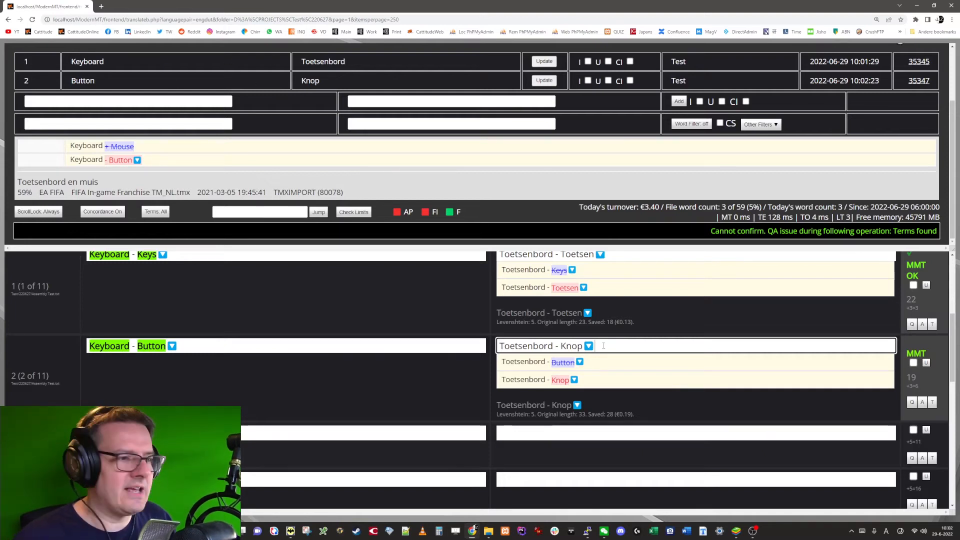
{"action": "key", "text": "ctrl+Return"}
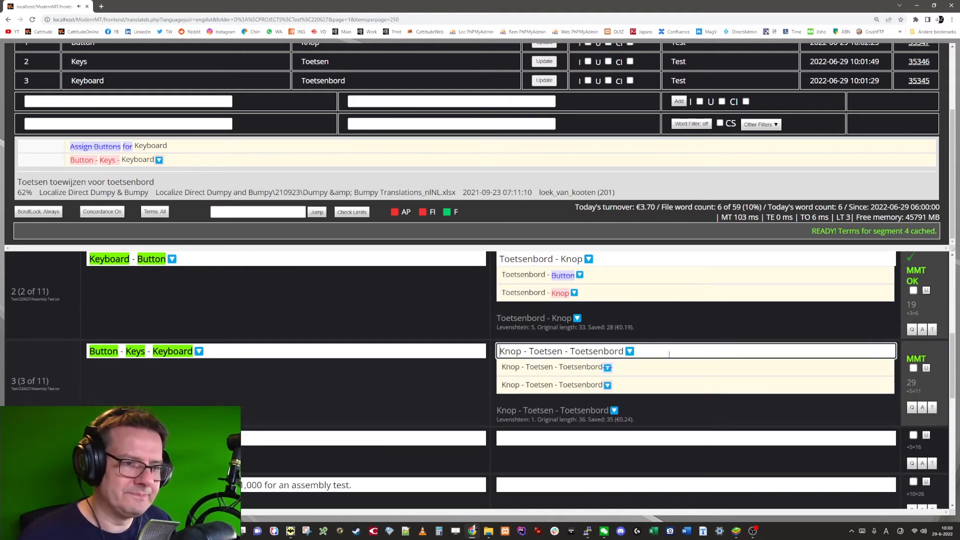
{"action": "key", "text": "ctrl+Return"}
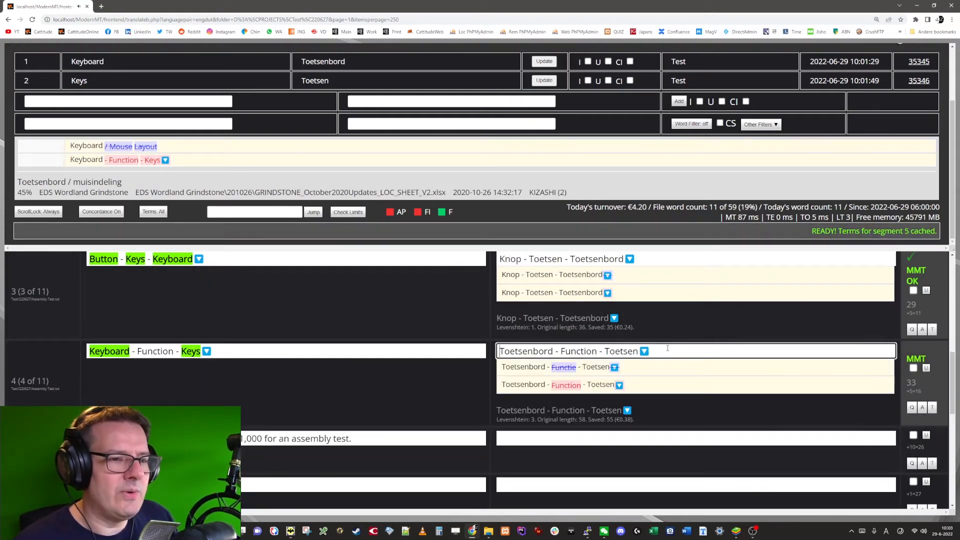
Step: Add the word Function from segment 4 as a term with the translation Functie
{"action": "double_click", "coordinate": [141, 354]}
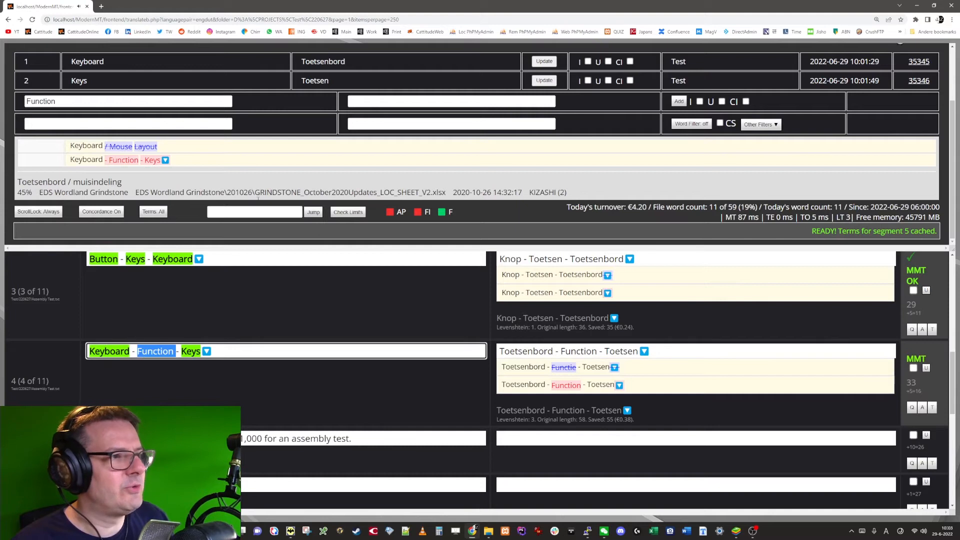
{"action": "left_click", "coordinate": [368, 101]}
{"action": "type", "text": "Functie"}
{"action": "key", "text": "Return"}
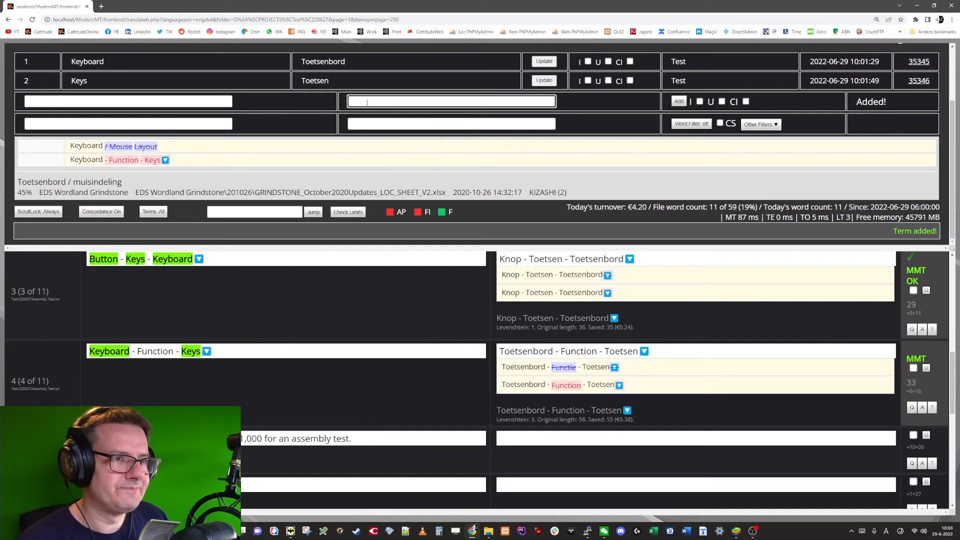
Step: Update segment 4's target to Toetsenbord - Functie - Toetsen and confirm the segment
{"action": "left_click", "coordinate": [764, 354]}
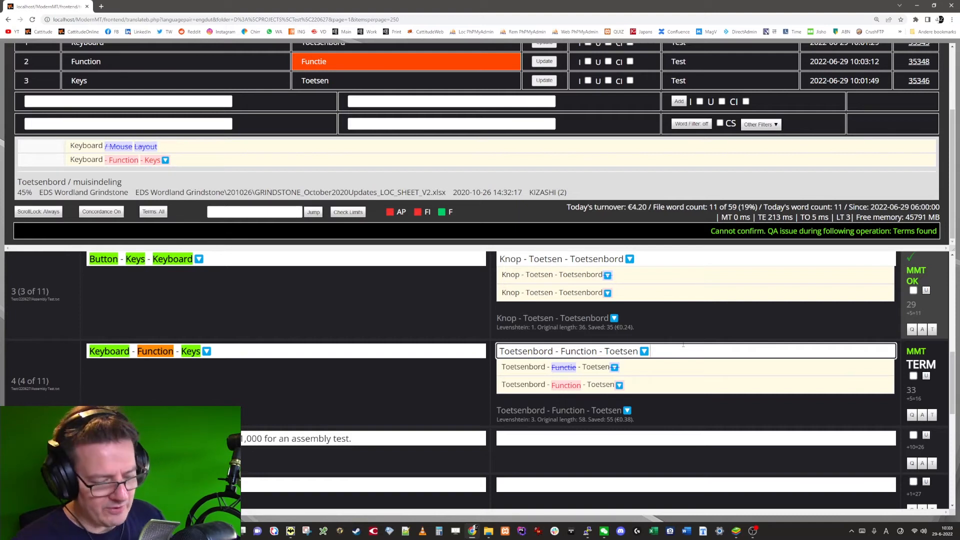
{"action": "key", "text": "ctrl+z"}
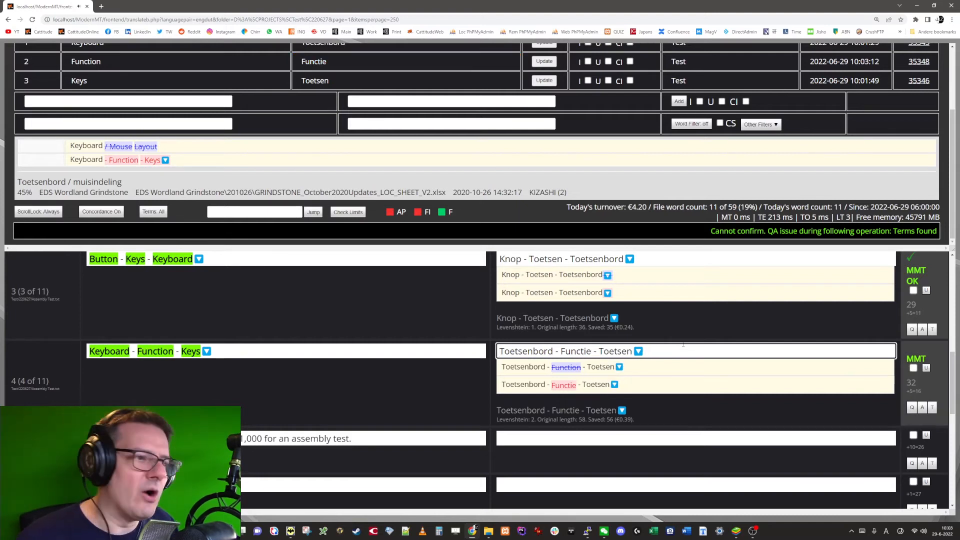
{"action": "key", "text": "ctrl+Return"}
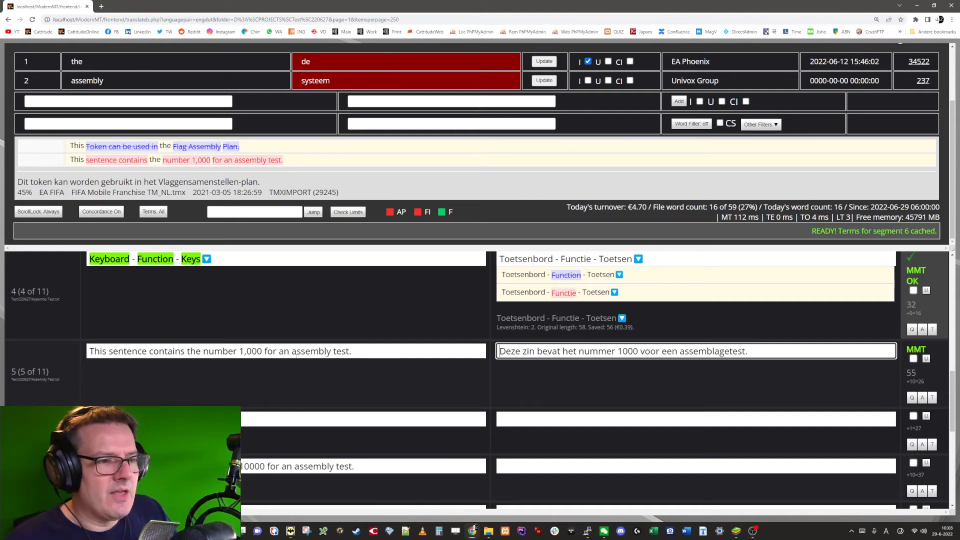
Step: Copy segment 5's source into its target and remove the thousands comma from 1,000
{"action": "left_click", "coordinate": [622, 350]}
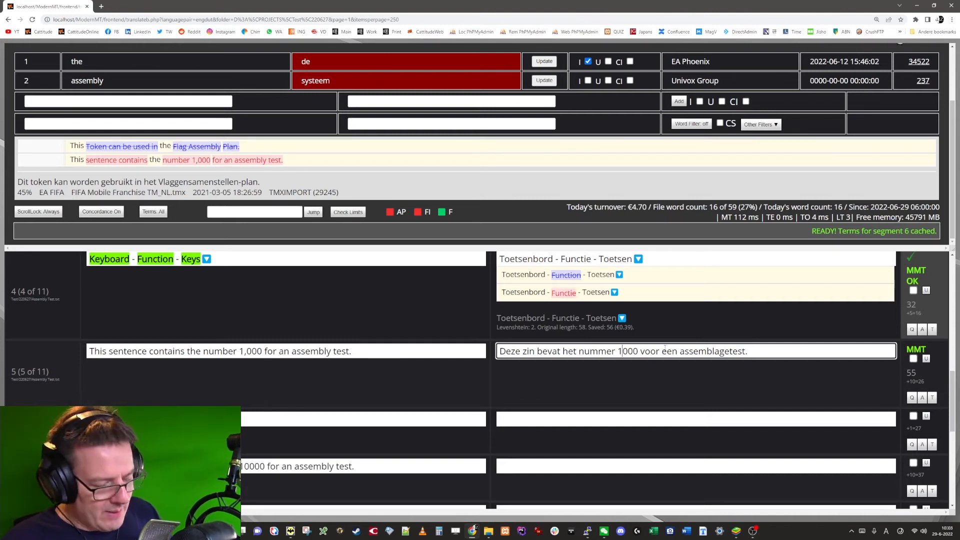
{"action": "key", "text": "ctrl+Insert"}
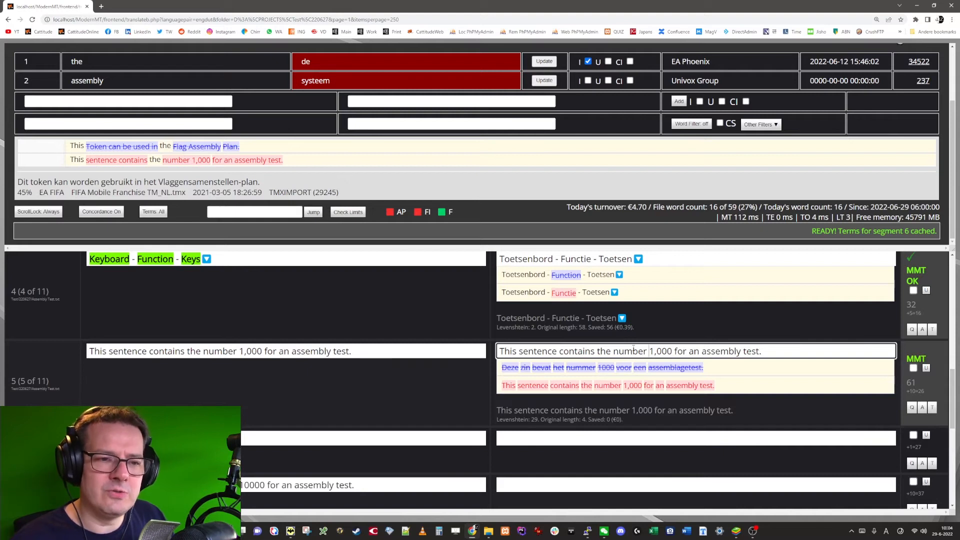
{"action": "key", "text": "Delete"}
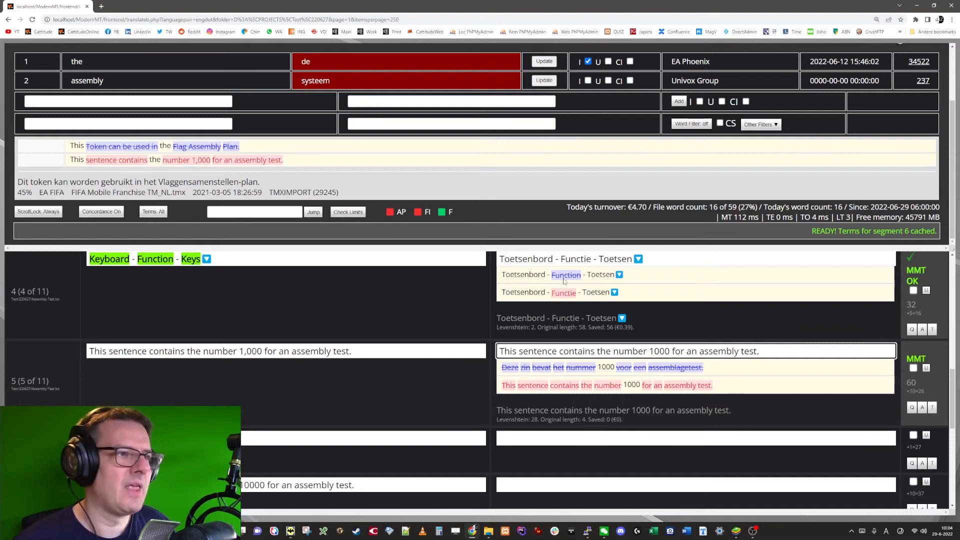
Step: Display the Assembly Regex rules in place of the regex filters and switch their editing on
{"action": "scroll", "coordinate": [563, 282], "scroll_direction": "up", "scroll_amount": 6}
{"action": "scroll", "coordinate": [674, 362], "scroll_direction": "down", "scroll_amount": 3}
{"action": "scroll", "coordinate": [406, 381], "scroll_direction": "down", "scroll_amount": 3}
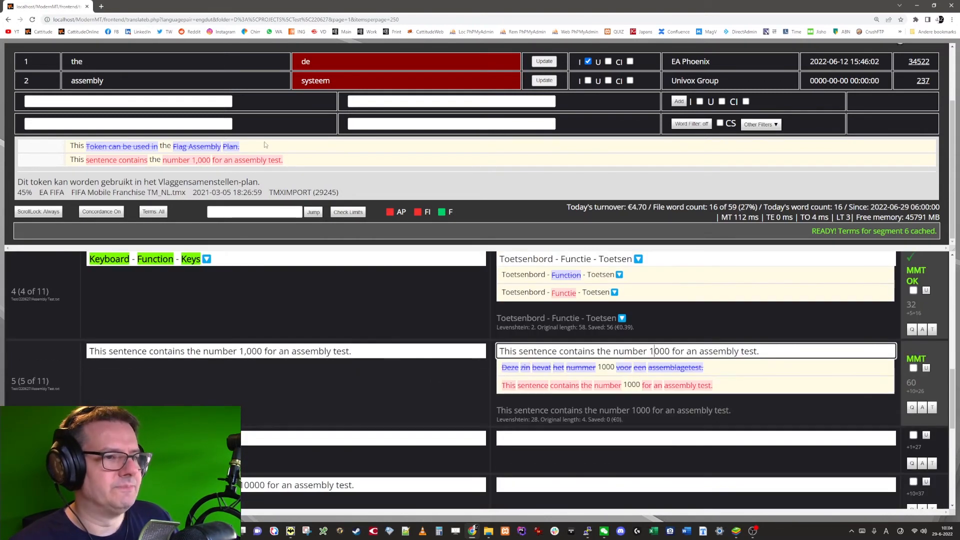
{"action": "scroll", "coordinate": [410, 165], "scroll_direction": "up", "scroll_amount": 2}
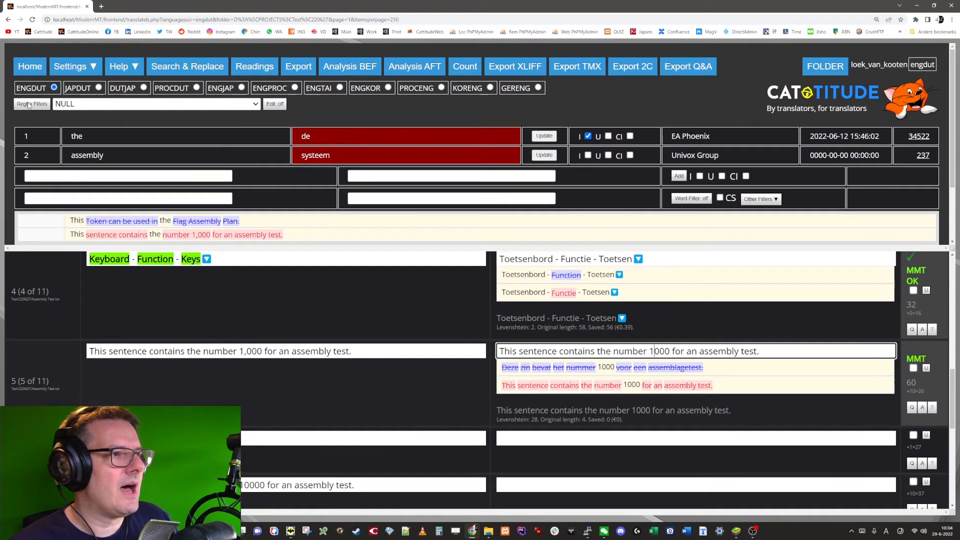
{"action": "left_click", "coordinate": [32, 105]}
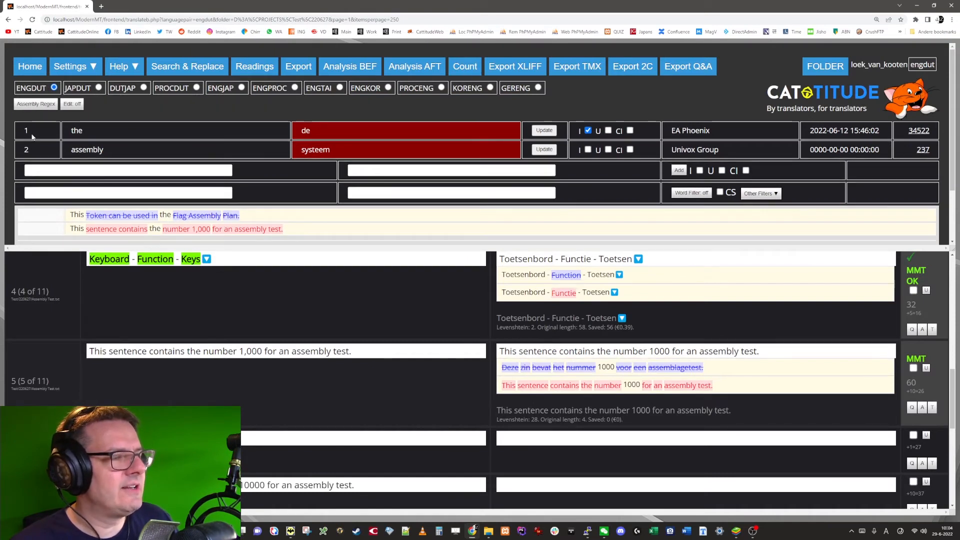
{"action": "left_click", "coordinate": [72, 104]}
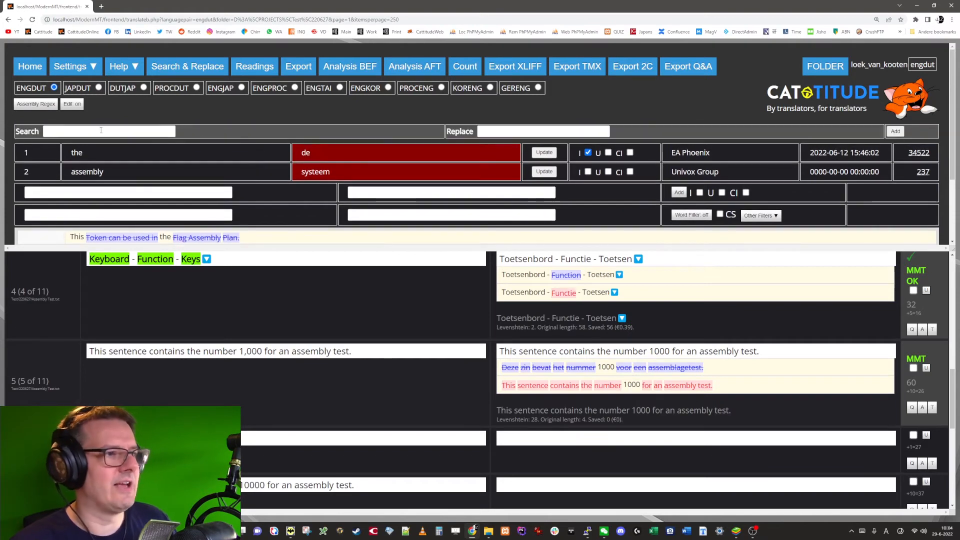
Step: Start a new assembly regex by entering the two word boundaries \b\b as its search pattern
{"action": "left_click", "coordinate": [107, 130]}
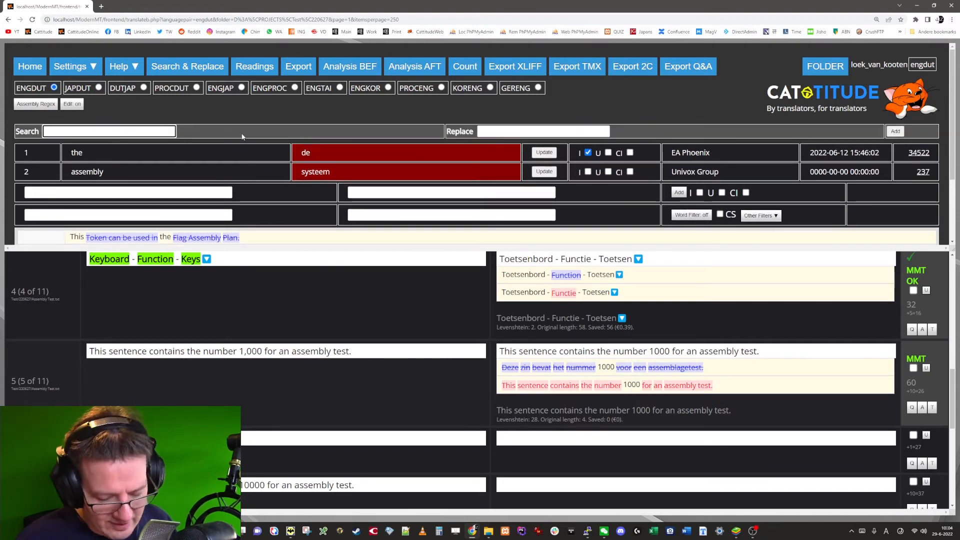
{"action": "type", "text": "\b\\"}
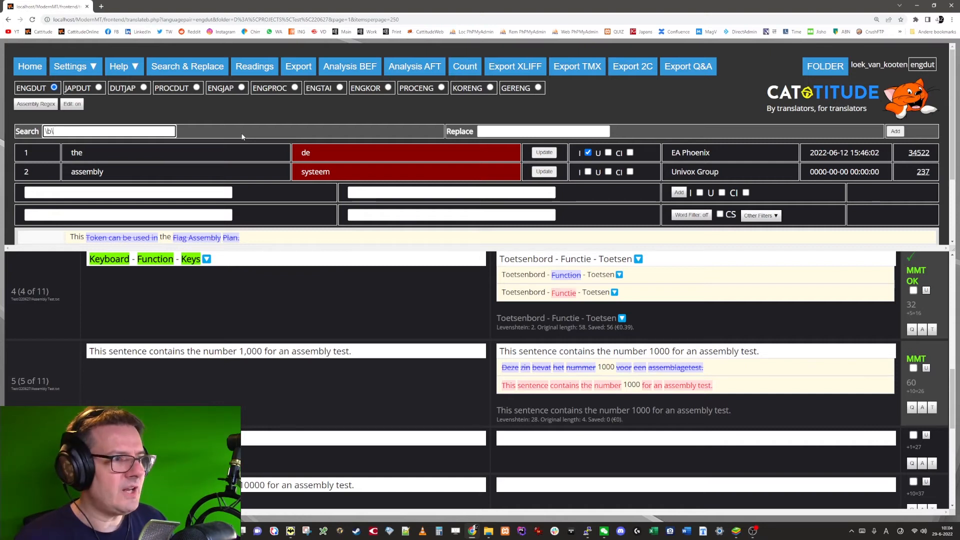
{"action": "type", "text": "b"}
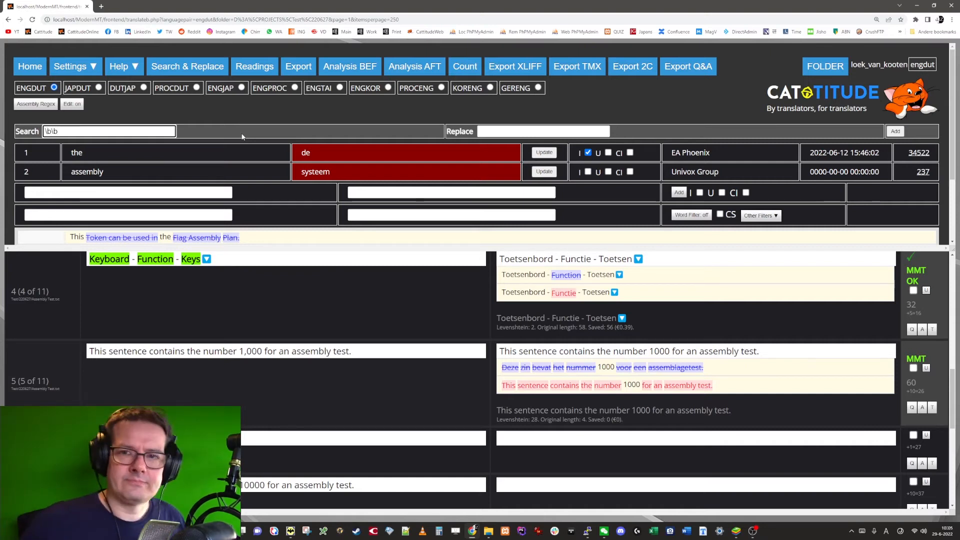
{"action": "key", "text": "Left"}
{"action": "key", "text": "Left"}
{"action": "type", "text": "..."}
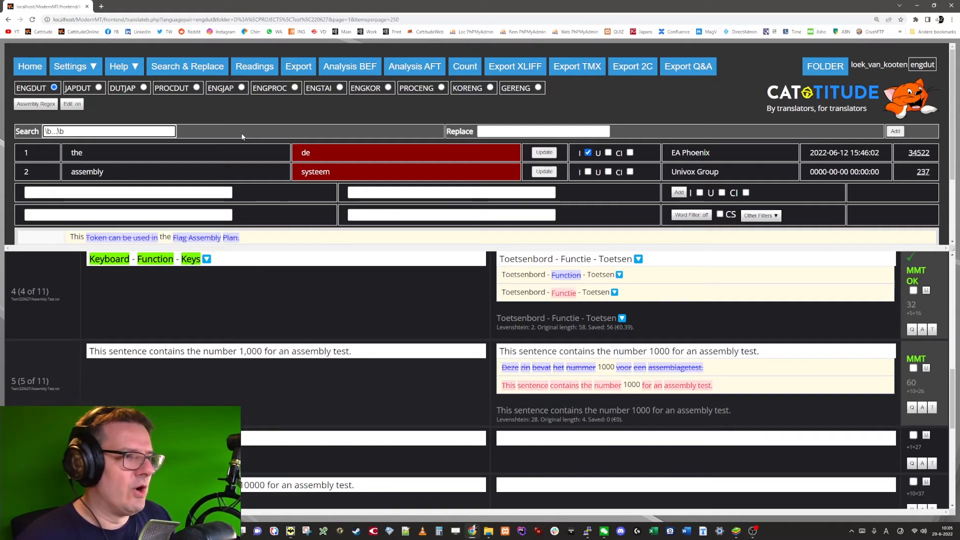
{"action": "key", "text": "BackSpace"}
{"action": "key", "text": "BackSpace"}
{"action": "key", "text": "BackSpace"}
Step: Insert (\d{1}),(\d{3}) between the two word boundaries of the search pattern
{"action": "type", "text": "("}
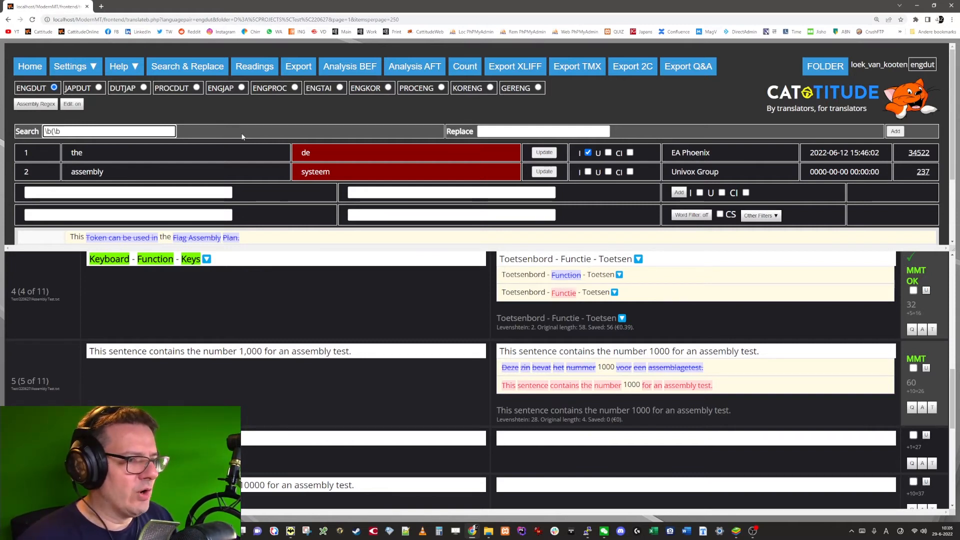
{"action": "type", "text": "\\d"}
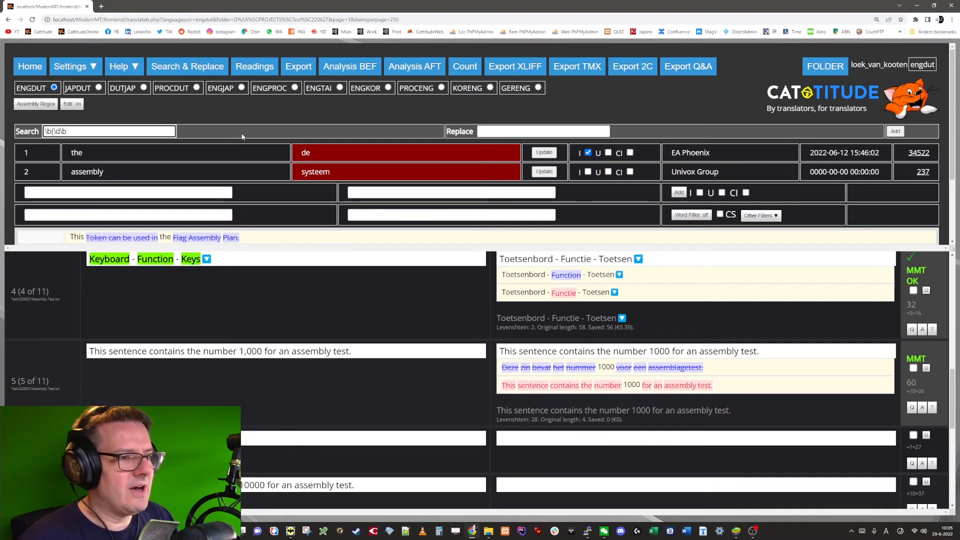
{"action": "type", "text": "{1}"}
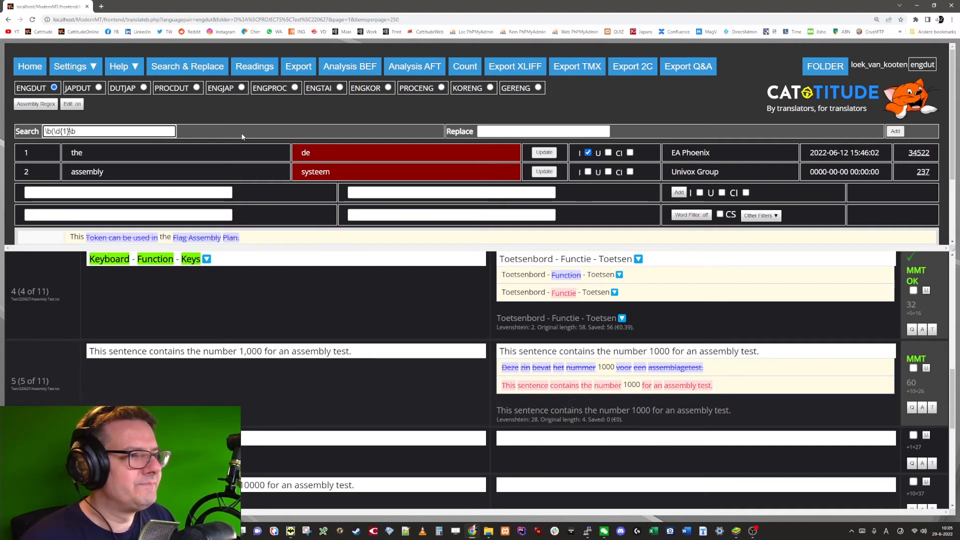
{"action": "type", "text": "),("}
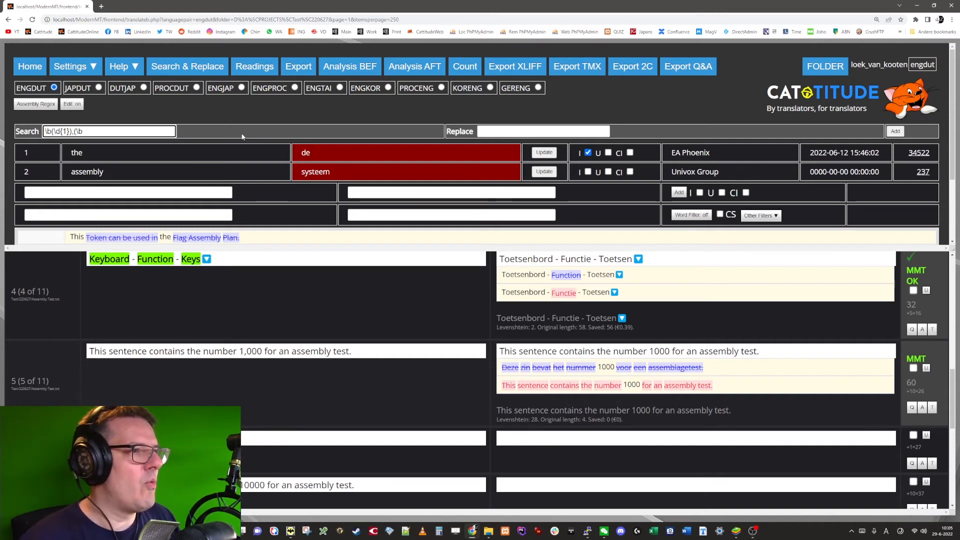
{"action": "type", "text": "\\d{"}
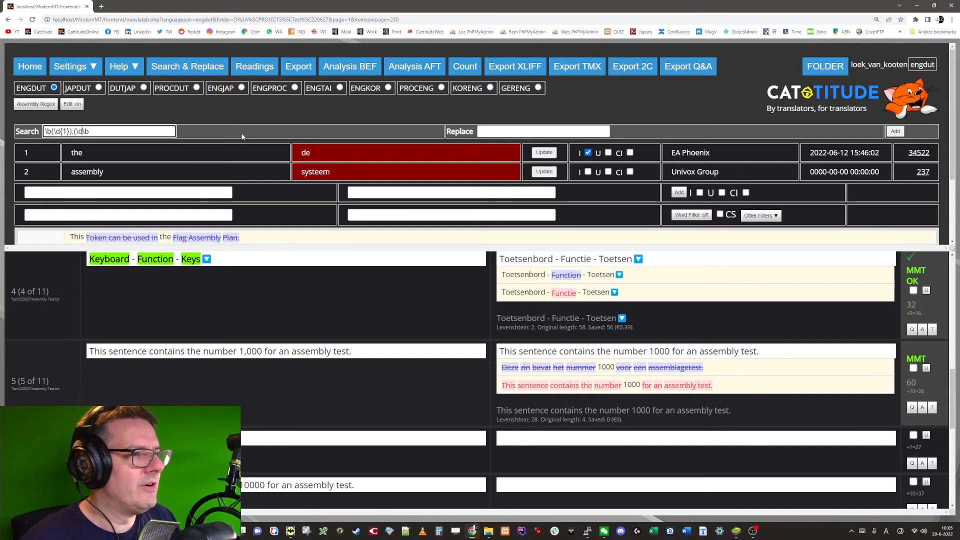
{"action": "type", "text": "3}"}
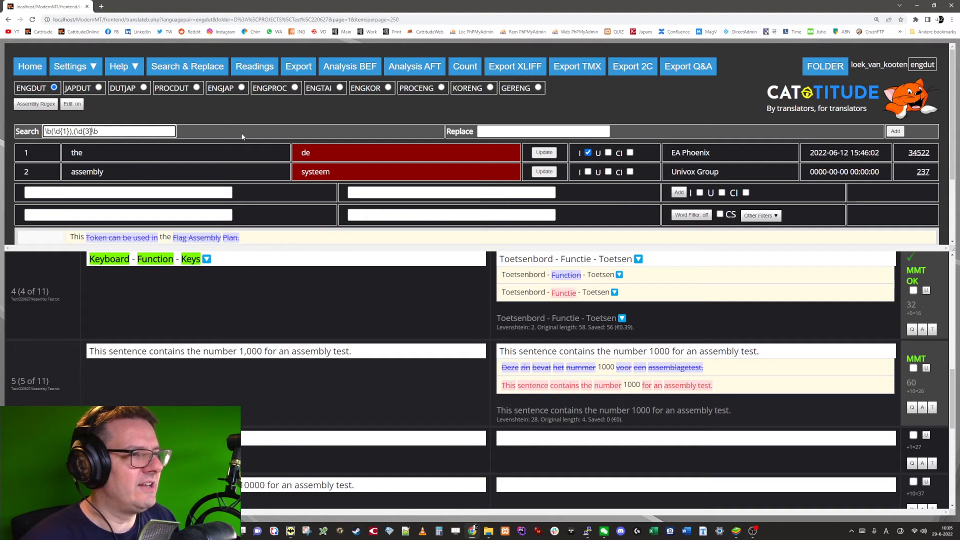
{"action": "type", "text": ")"}
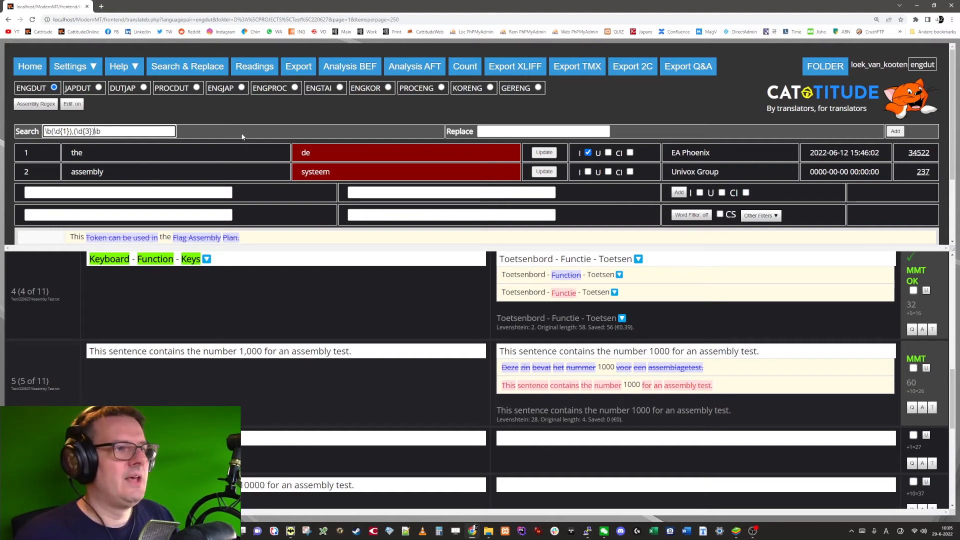
Step: Set the assembly regex replacement to $1$2 and add the rule
{"action": "key", "text": "Tab"}
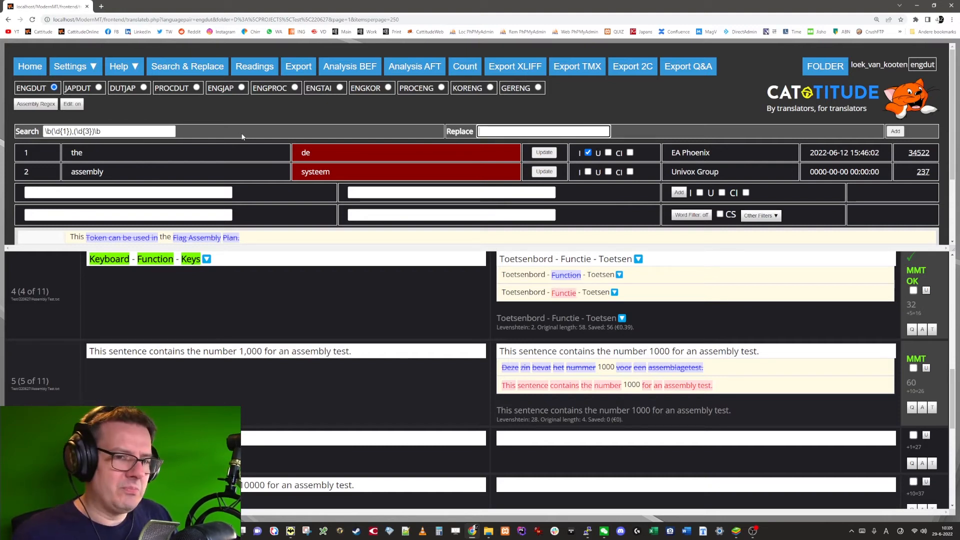
{"action": "type", "text": "$"}
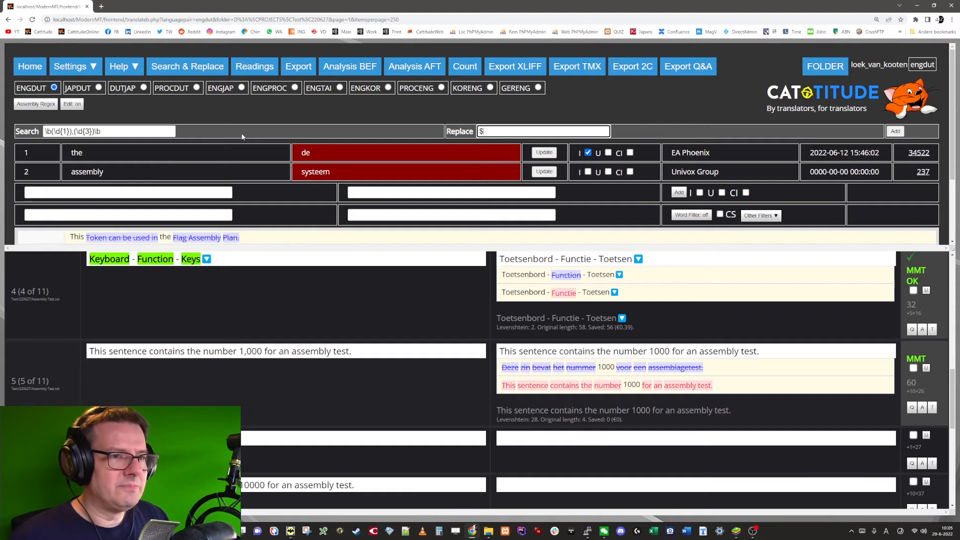
{"action": "type", "text": "1$2"}
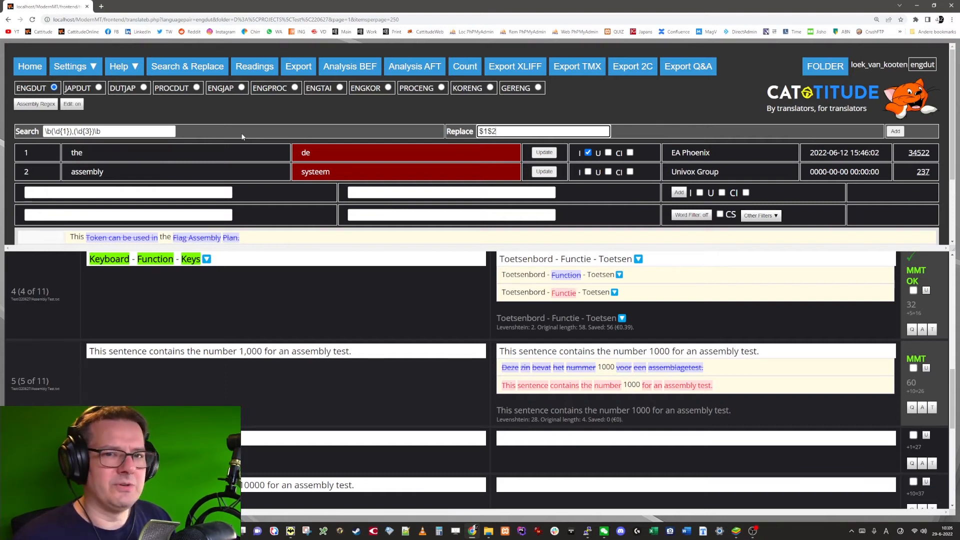
{"action": "left_click", "coordinate": [896, 131]}
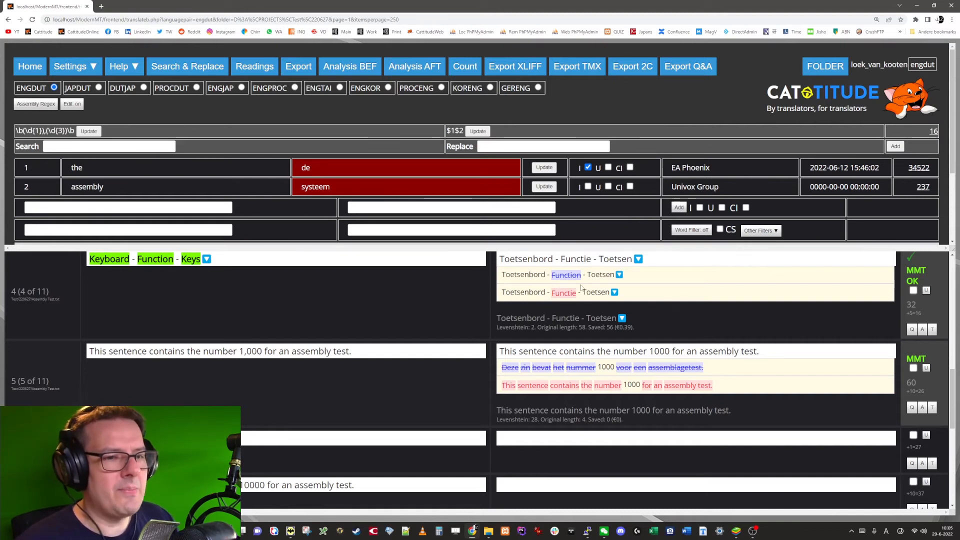
Step: Check segment 5's target against the new assembly regex and inspect the log in the browser's developer console
{"action": "left_click", "coordinate": [548, 351]}
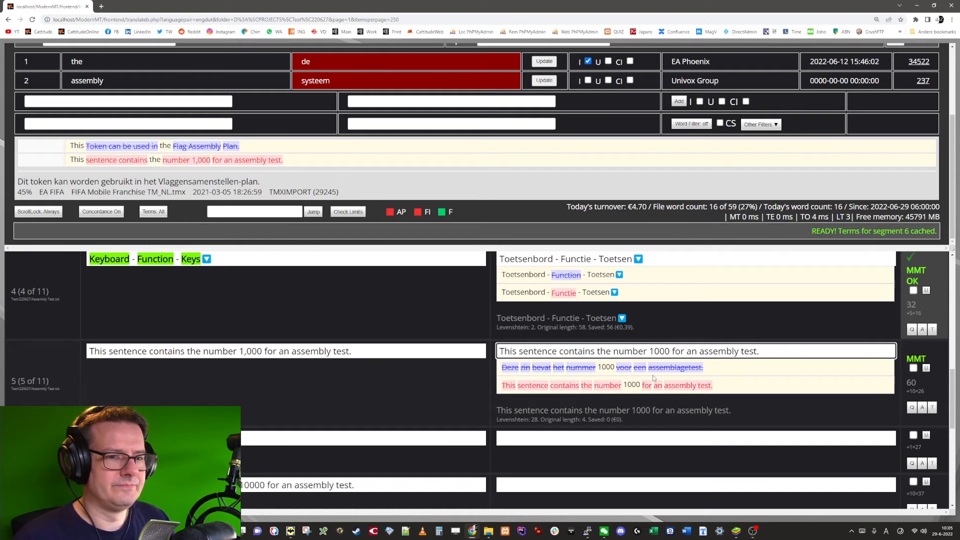
{"action": "scroll", "coordinate": [419, 161], "scroll_direction": "up", "scroll_amount": 2}
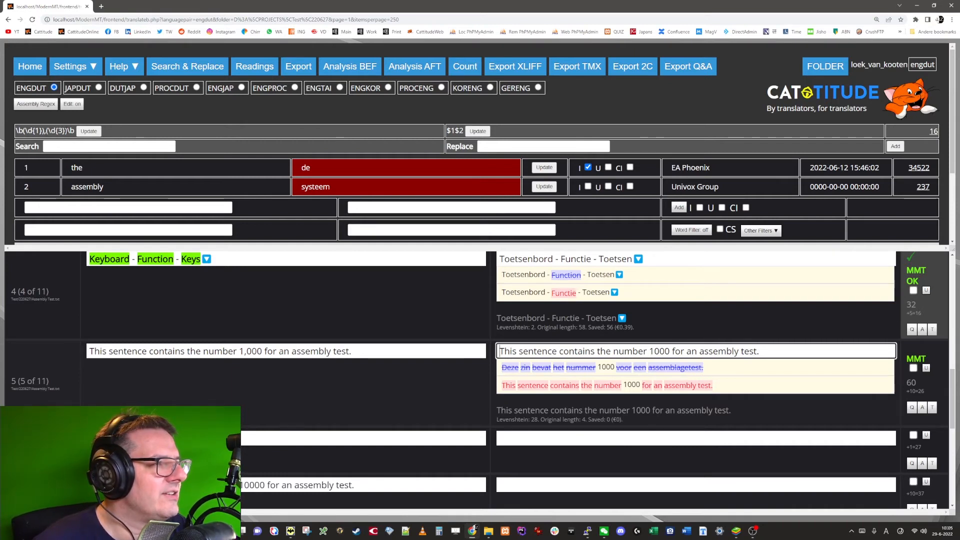
{"action": "left_click", "coordinate": [71, 146]}
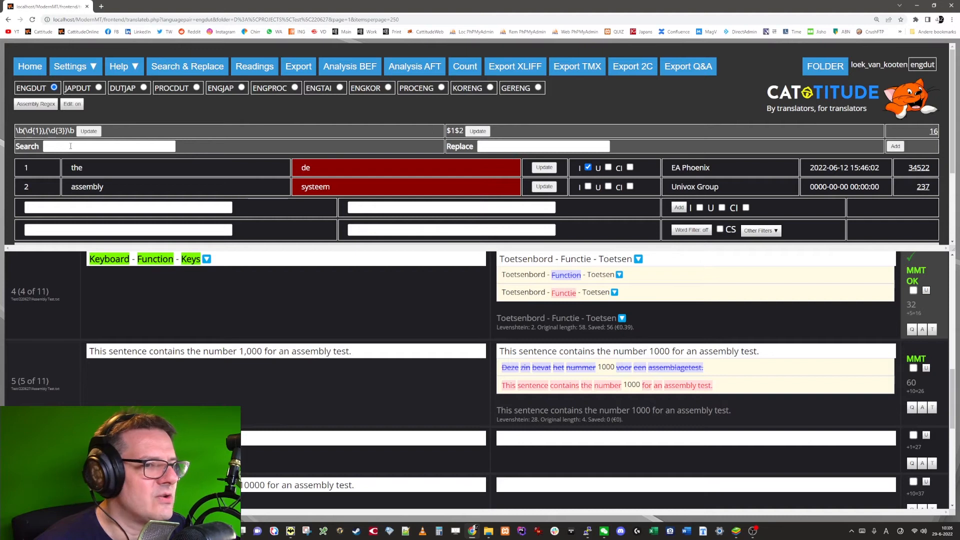
{"action": "left_click", "coordinate": [539, 350]}
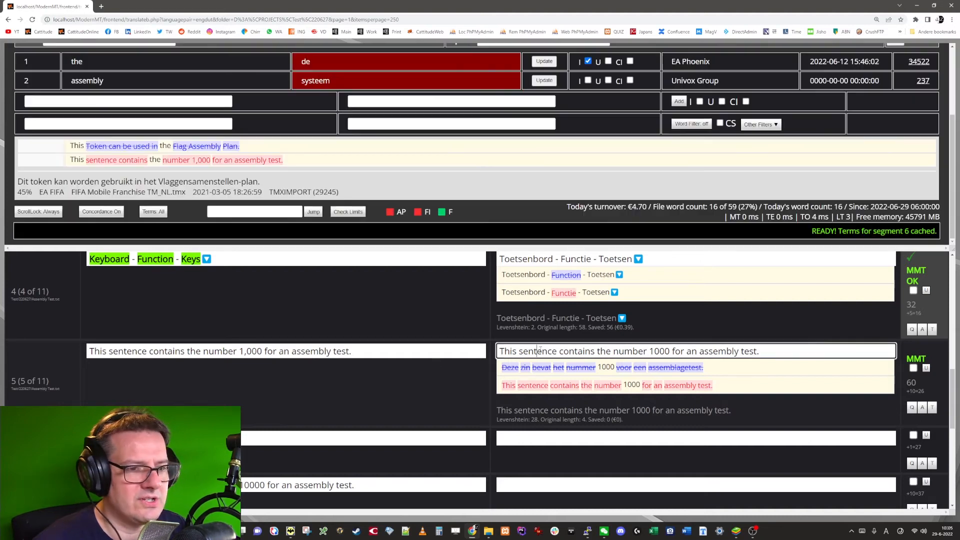
{"action": "key", "text": "F12"}
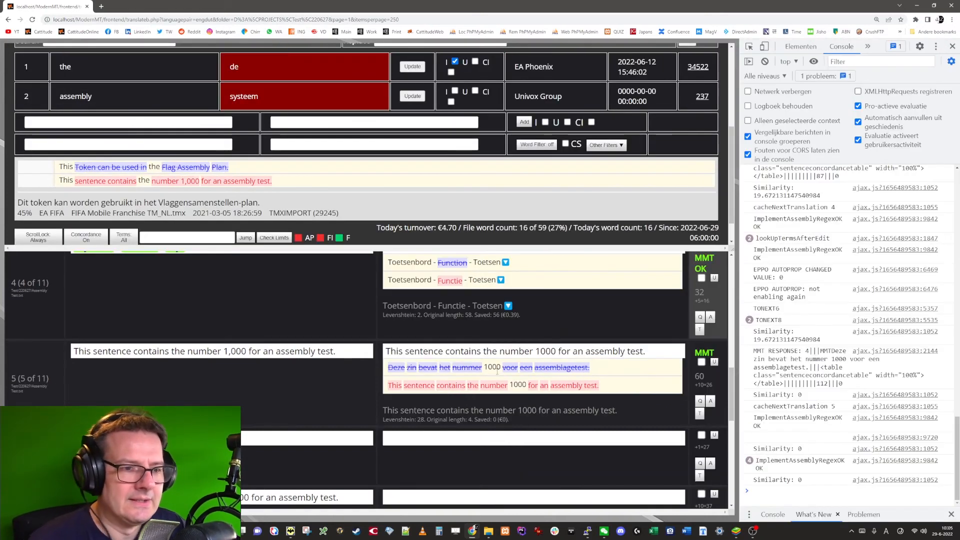
{"action": "left_click", "coordinate": [952, 46]}
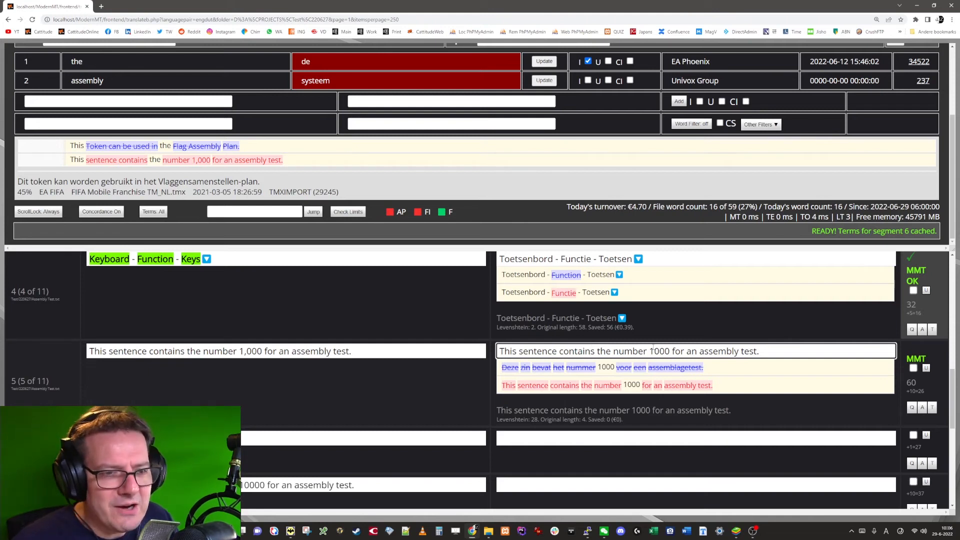
{"action": "scroll", "coordinate": [607, 146], "scroll_direction": "up", "scroll_amount": 5}
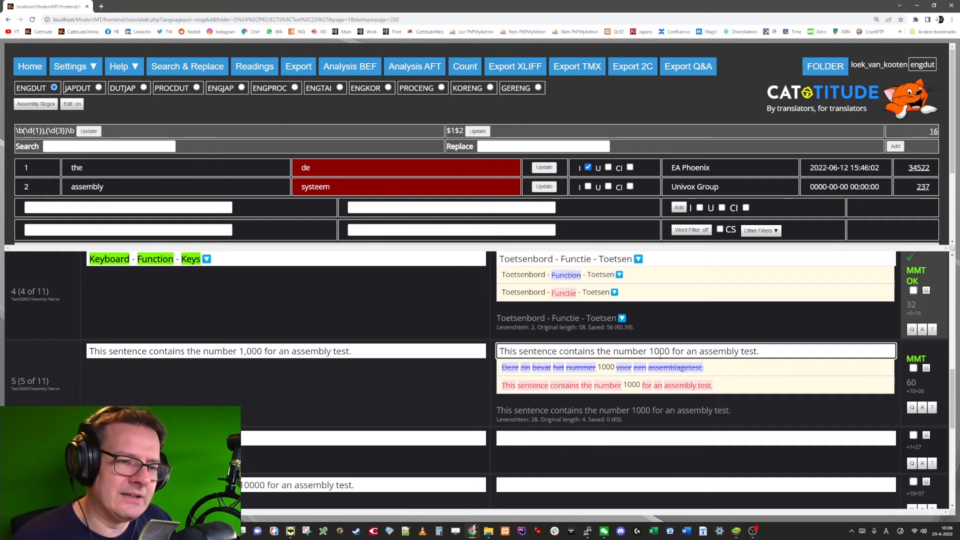
Step: Copy segment 7's source into its target and change the number 10000 to 10.000
{"action": "scroll", "coordinate": [465, 390], "scroll_direction": "down", "scroll_amount": 3}
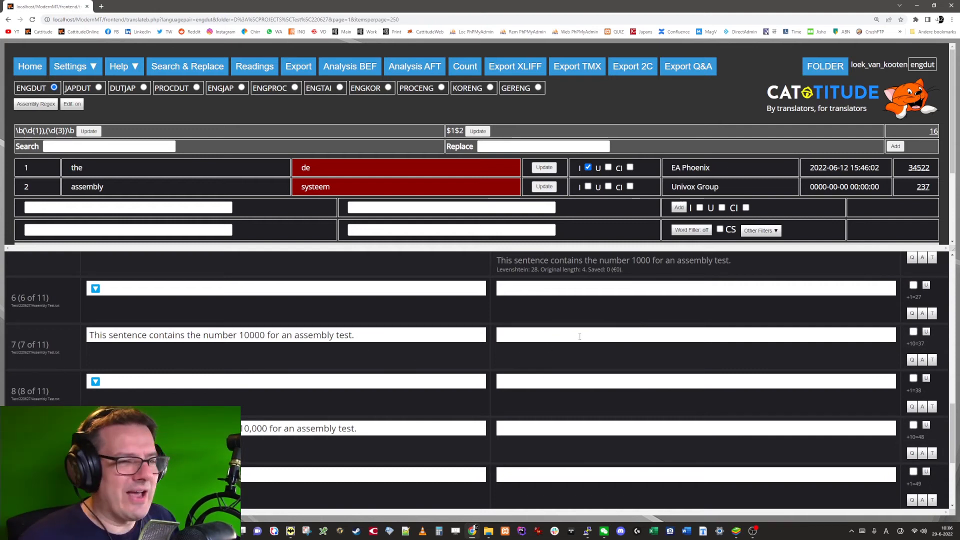
{"action": "left_click", "coordinate": [363, 349]}
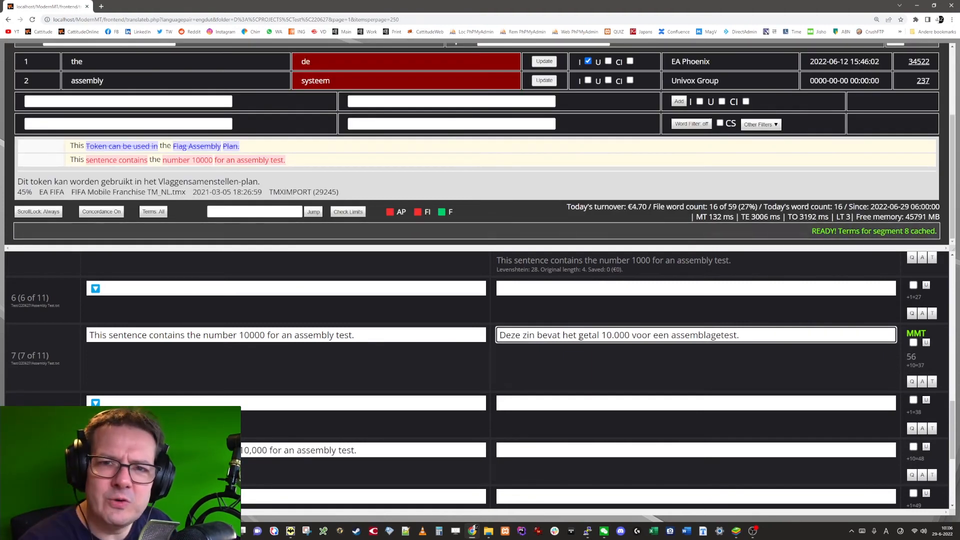
{"action": "key", "text": "ctrl+Insert"}
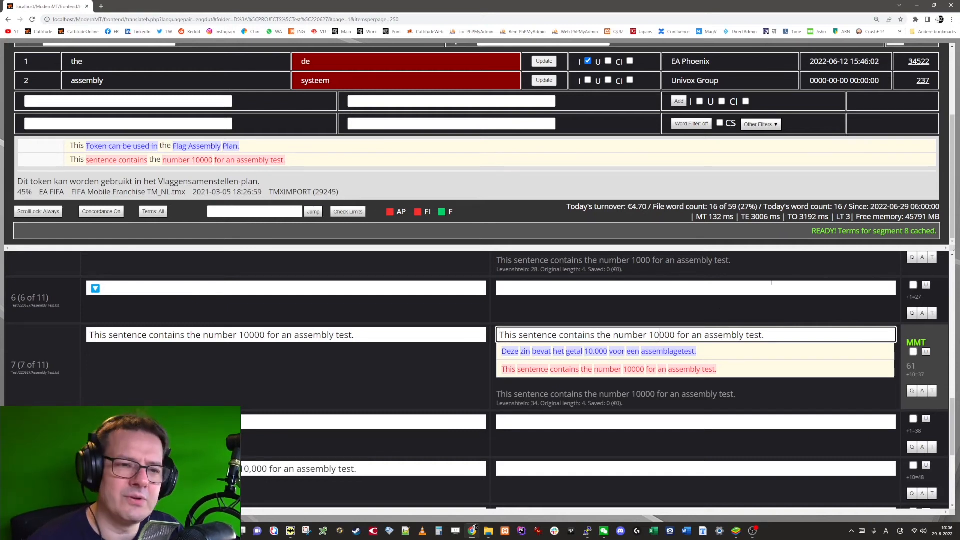
{"action": "type", "text": "."}
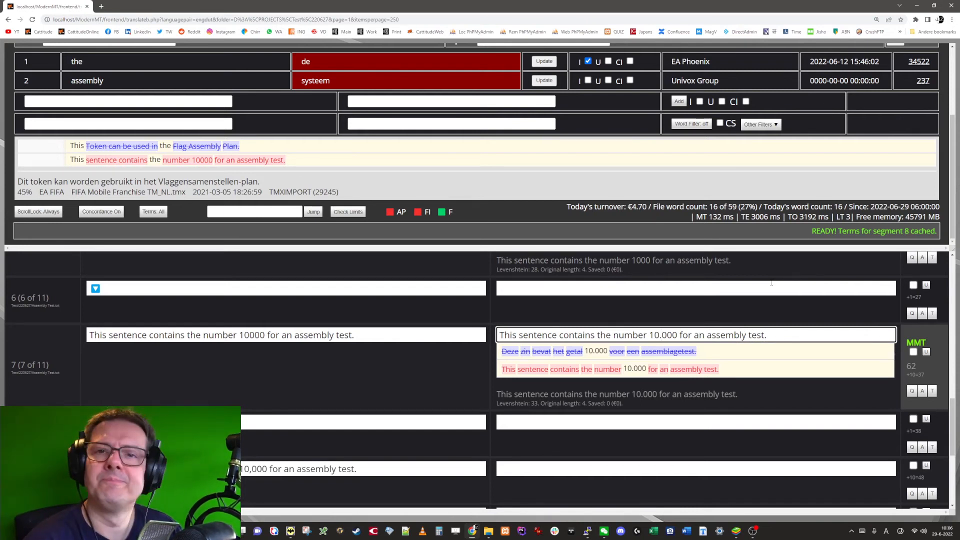
Step: Start a new assembly regex search pattern with (\d{2,3}) between two \b word boundaries
{"action": "scroll", "coordinate": [235, 116], "scroll_direction": "up", "scroll_amount": 3}
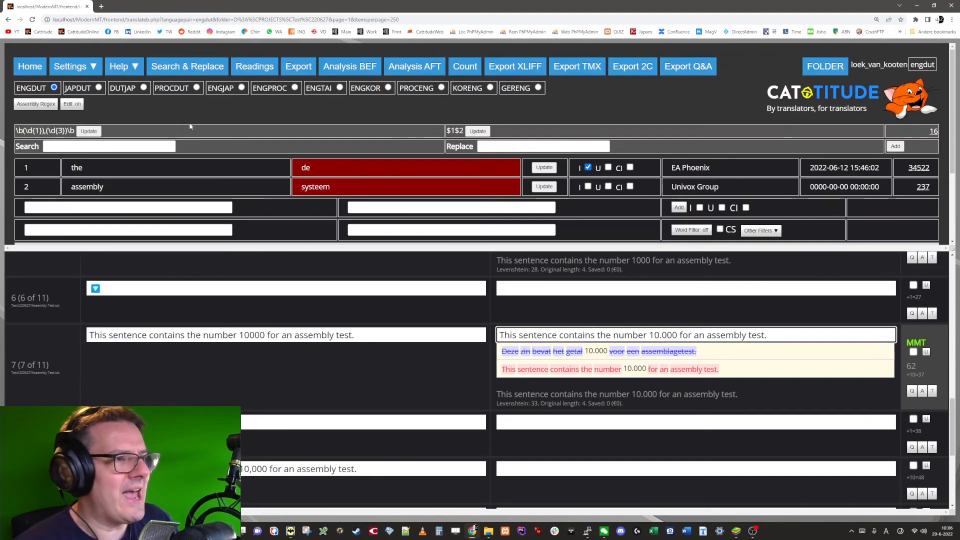
{"action": "type", "text": "\\b(\\b"}
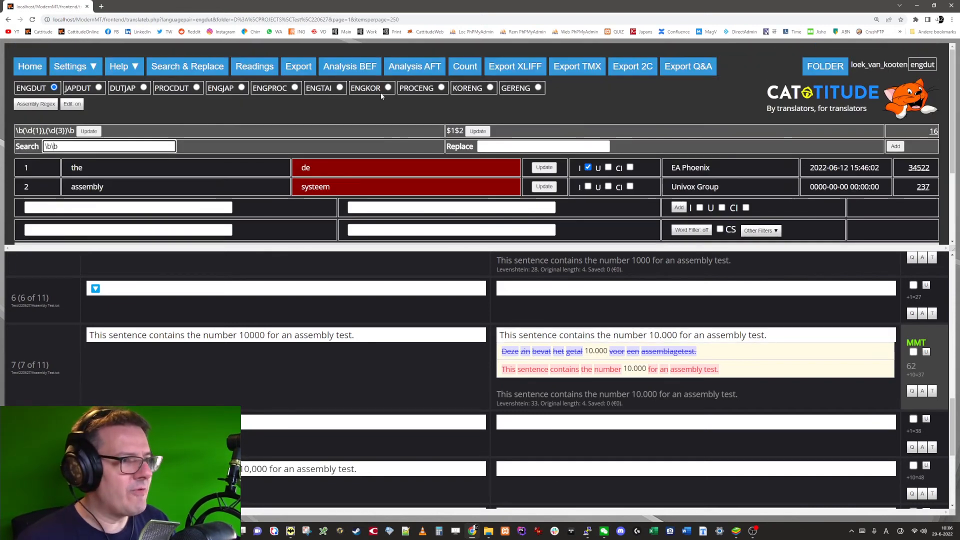
{"action": "key", "text": "Left"}
{"action": "key", "text": "Left"}
{"action": "type", "text": "(\\d{}"}
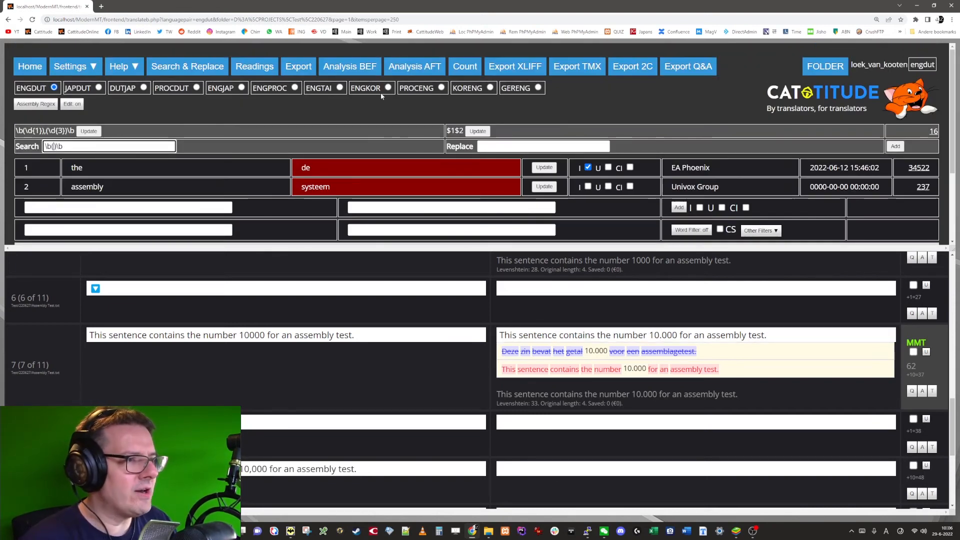
{"action": "key", "text": "Left"}
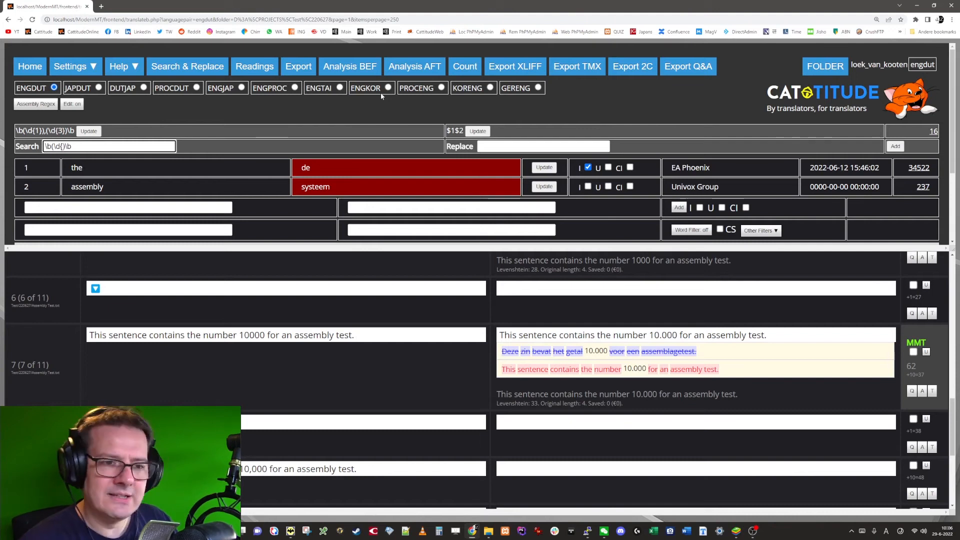
{"action": "type", "text": "2"}
{"action": "key", "text": "Right"}
{"action": "type", "text": ")"}
{"action": "key", "text": "Left"}
{"action": "key", "text": "Left"}
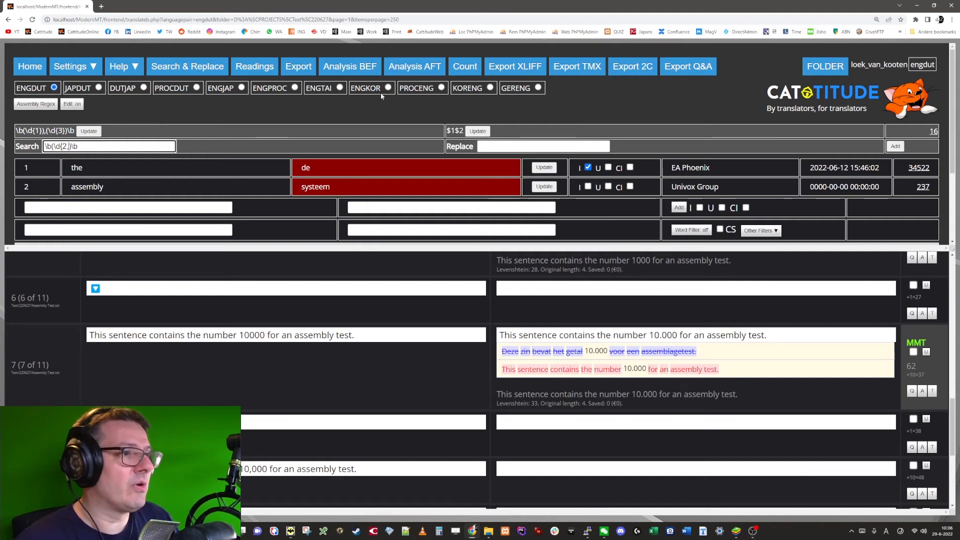
{"action": "type", "text": ",3})"}
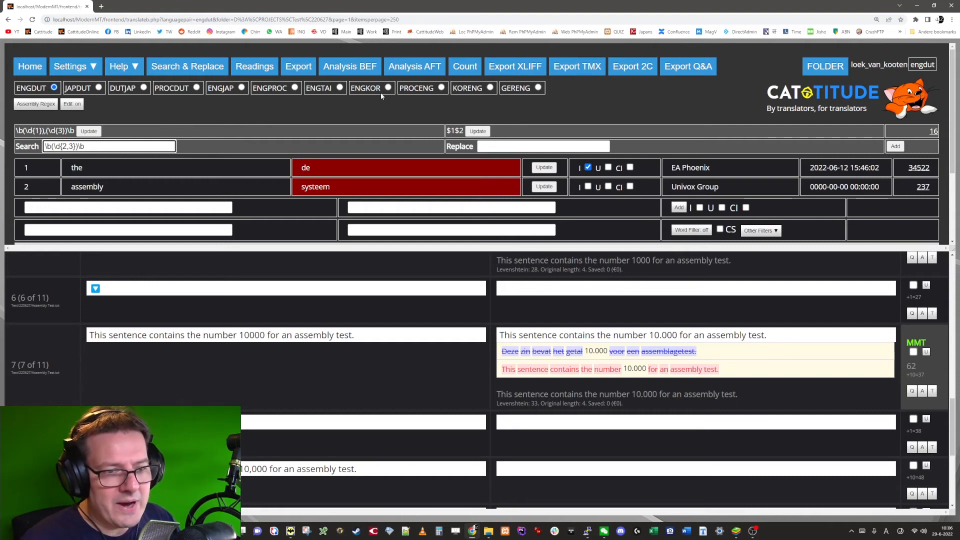
{"action": "type", "text": "("}
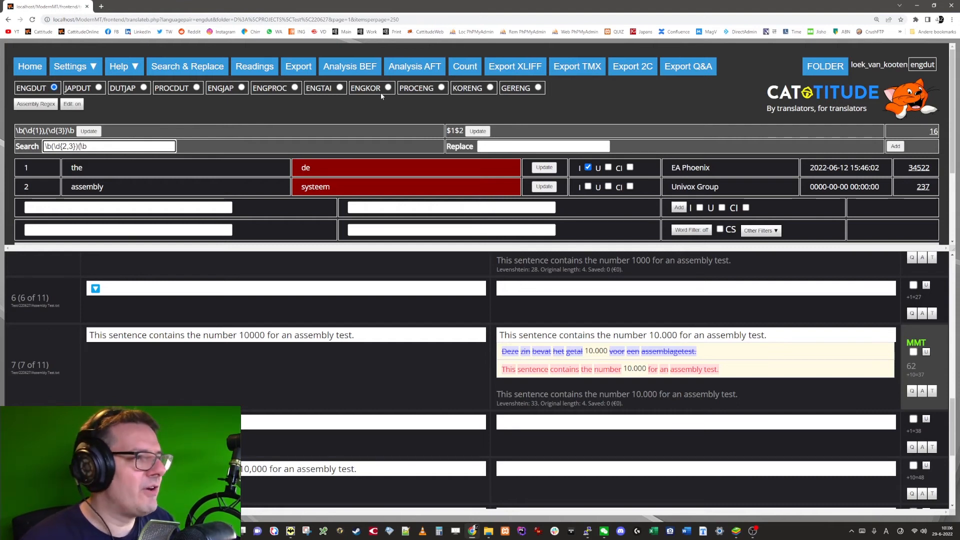
{"action": "type", "text": "\\d{"}
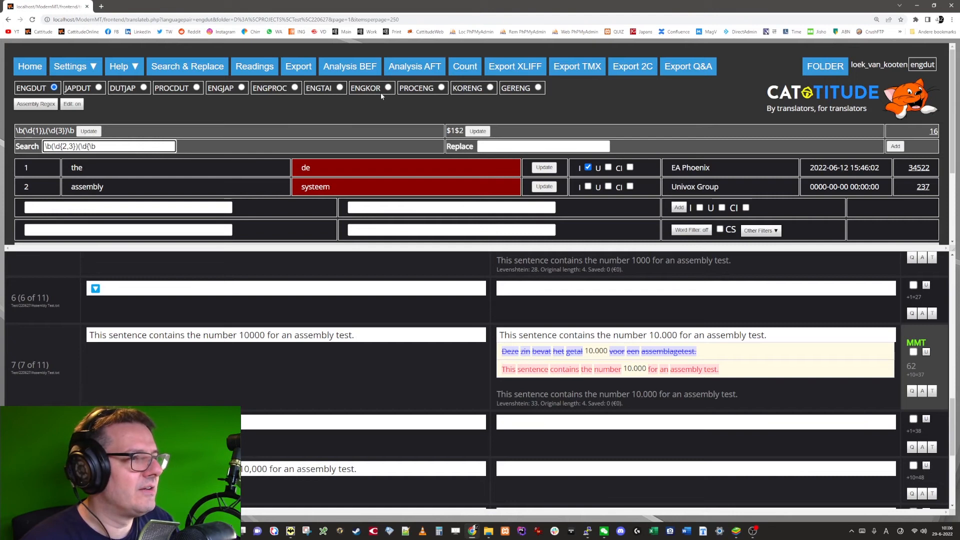
{"action": "type", "text": "3})"}
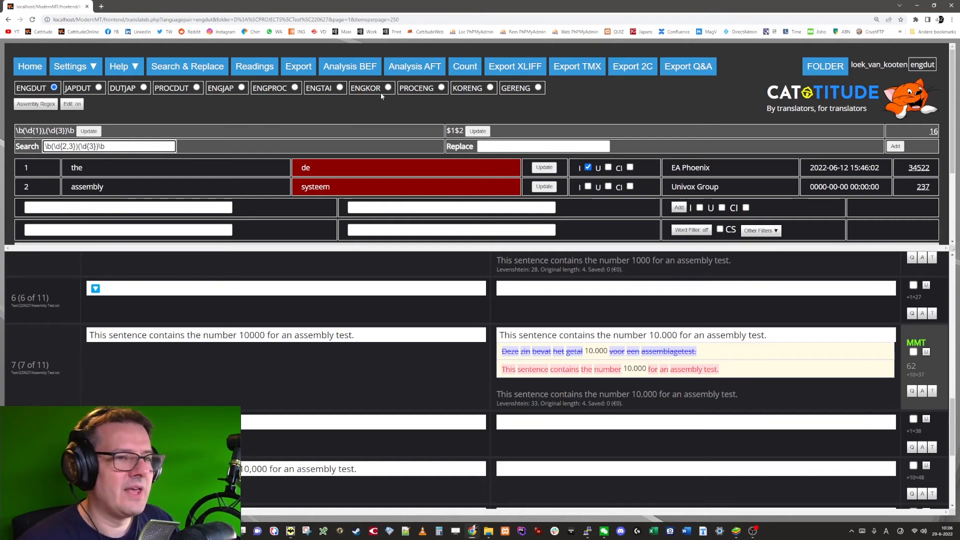
Step: Set the replacement for the \b(\d{2,3})(\d{3})\b pattern to $1.$2 and add the assembly regex rule
{"action": "key", "text": "Tab"}
{"action": "type", "text": "$1"}
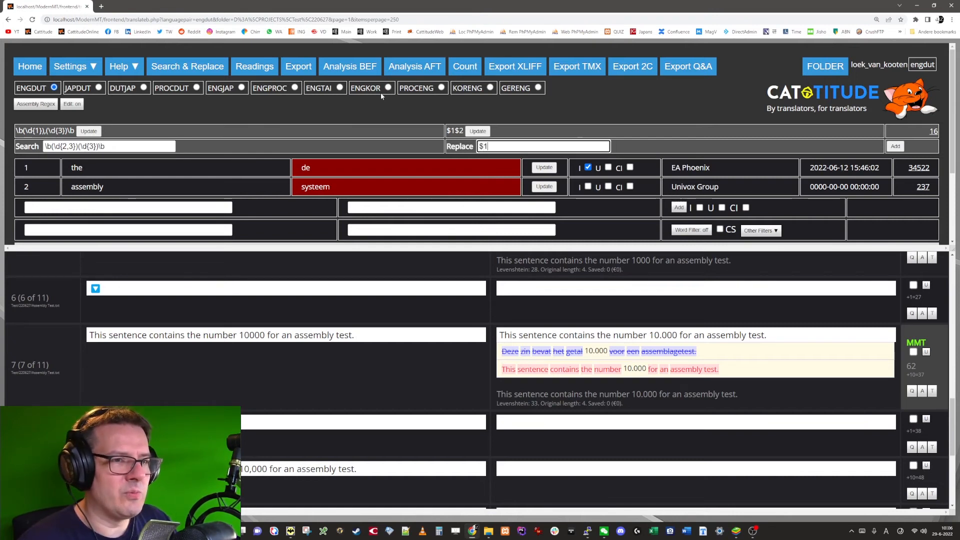
{"action": "type", "text": "."}
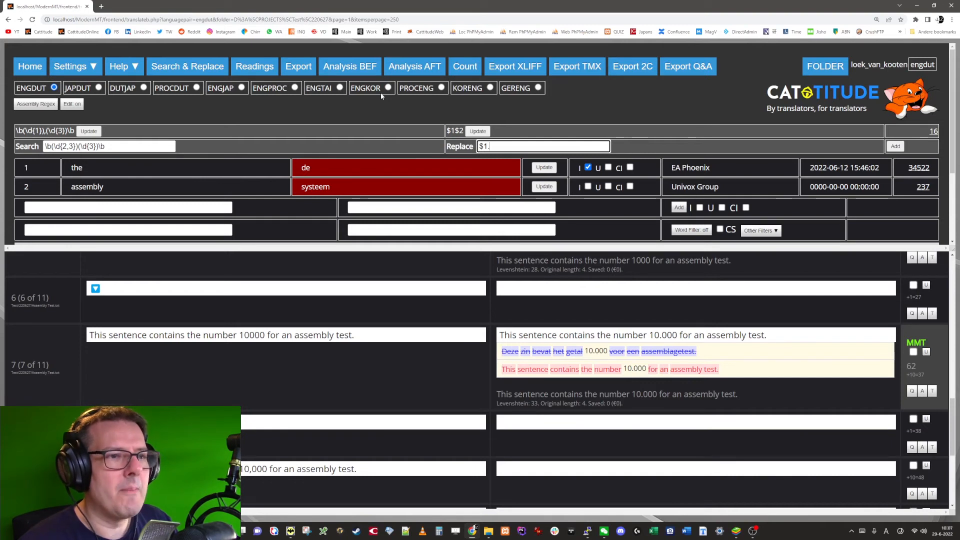
{"action": "type", "text": "$2"}
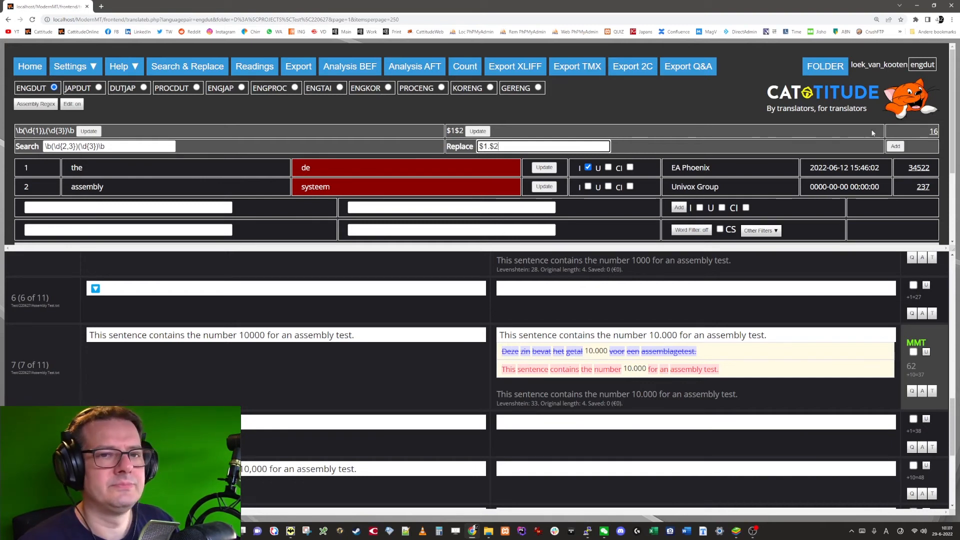
{"action": "left_click", "coordinate": [895, 147]}
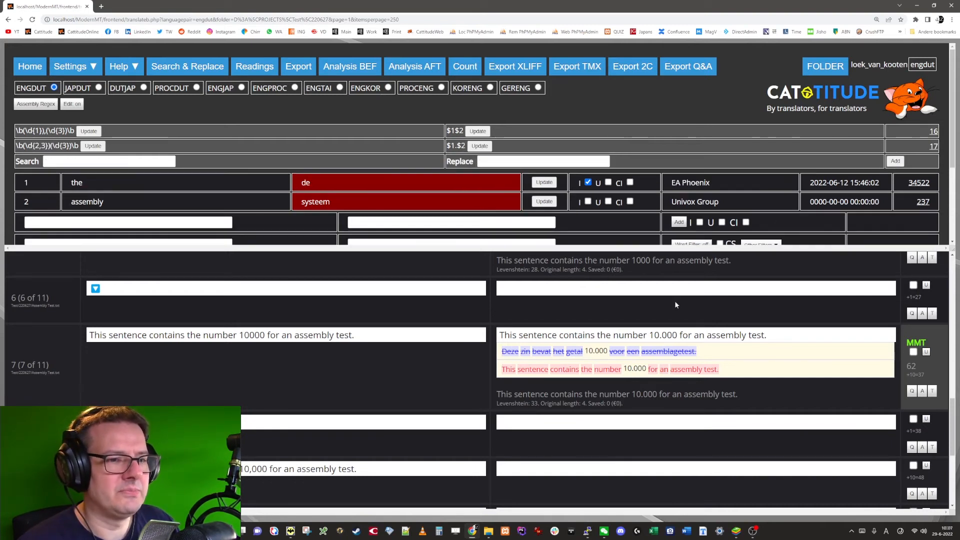
Step: Clear segment 7's target and reassemble it with the new assembly regex rule
{"action": "left_click", "coordinate": [658, 332]}
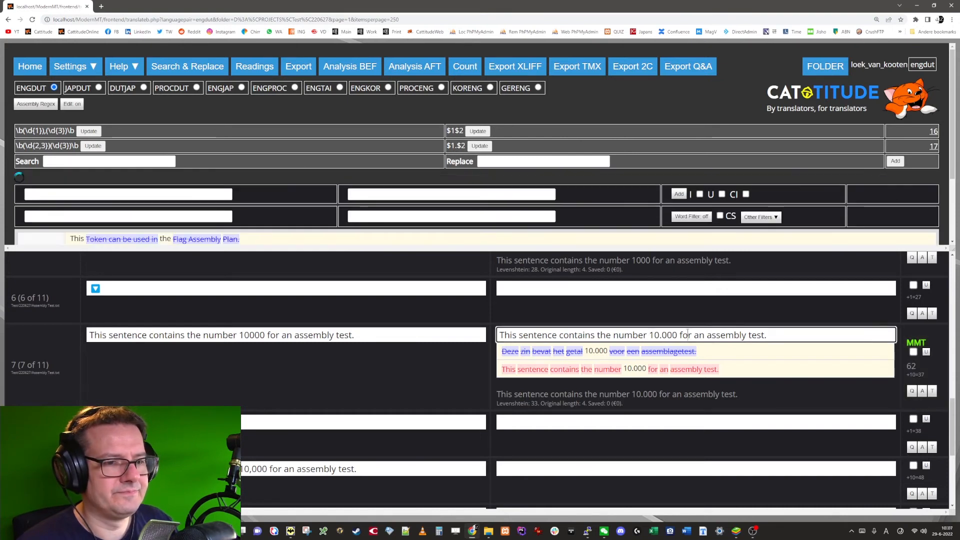
{"action": "key", "text": "ctrl+a"}
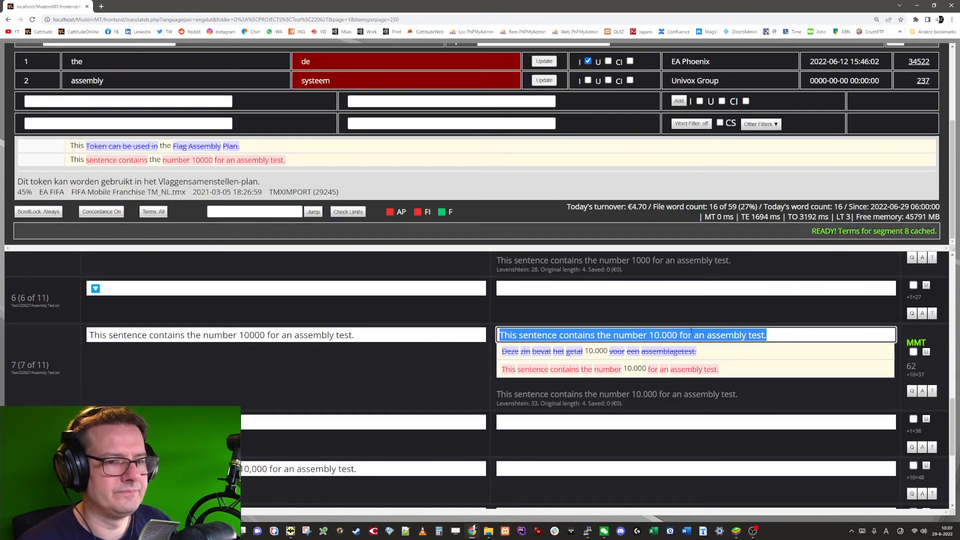
{"action": "key", "text": "Delete"}
{"action": "key", "text": "alt+a"}
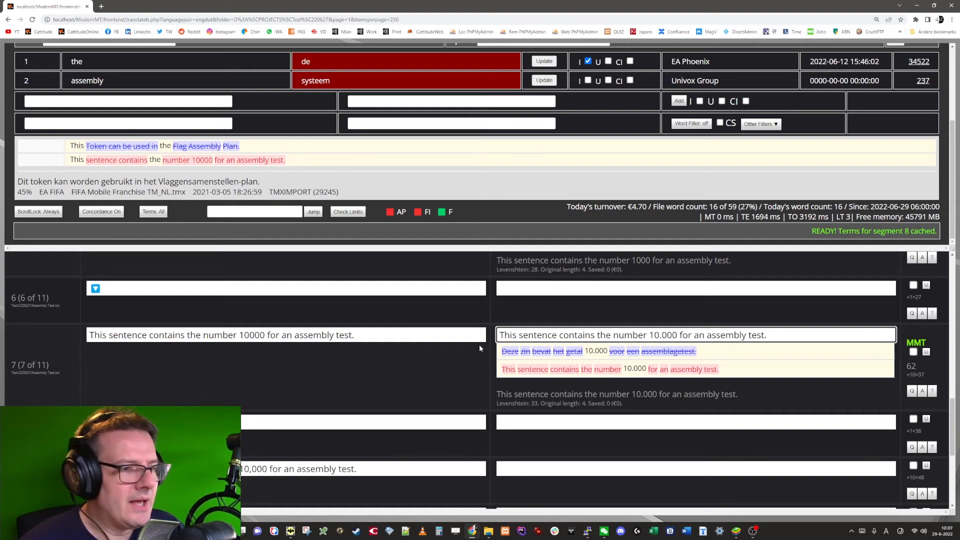
Step: Copy segment 9's source into its target to try out the number as 10.000, and clear the target
{"action": "left_click", "coordinate": [522, 474]}
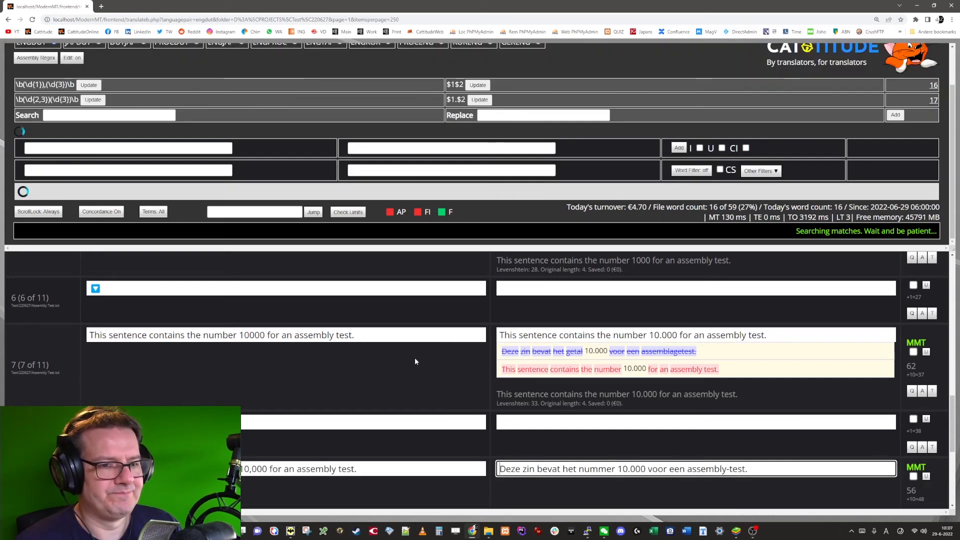
{"action": "key", "text": "ctrl+Insert"}
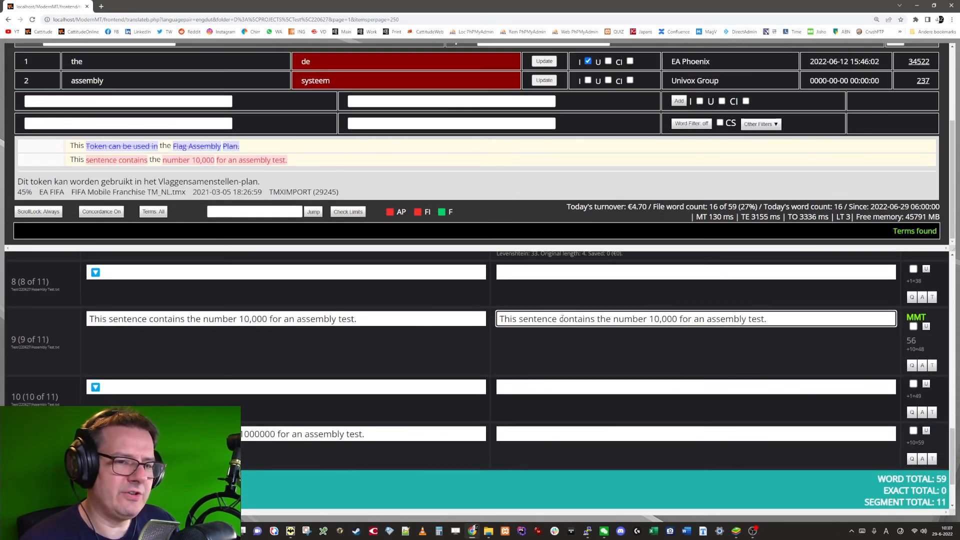
{"action": "scroll", "coordinate": [429, 345], "scroll_direction": "up", "scroll_amount": 3}
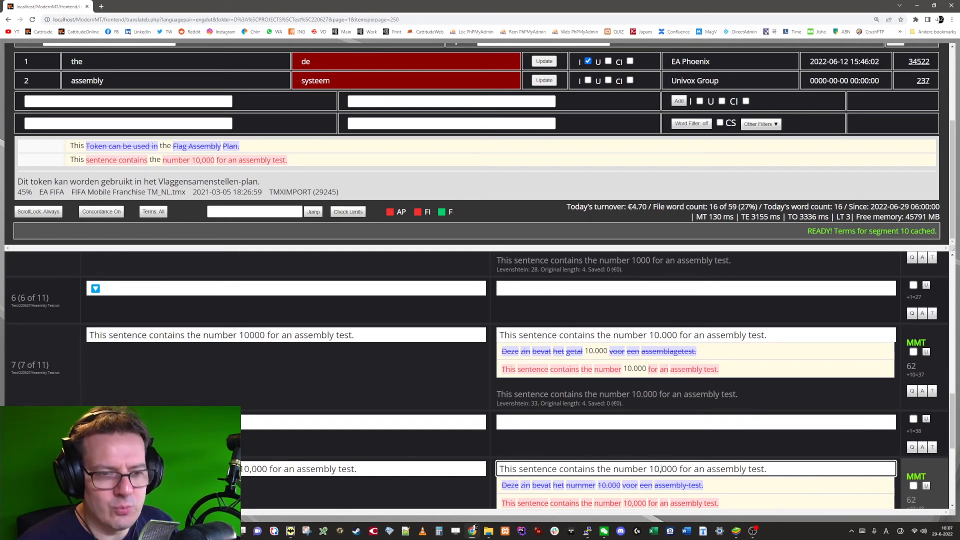
{"action": "type", "text": "."}
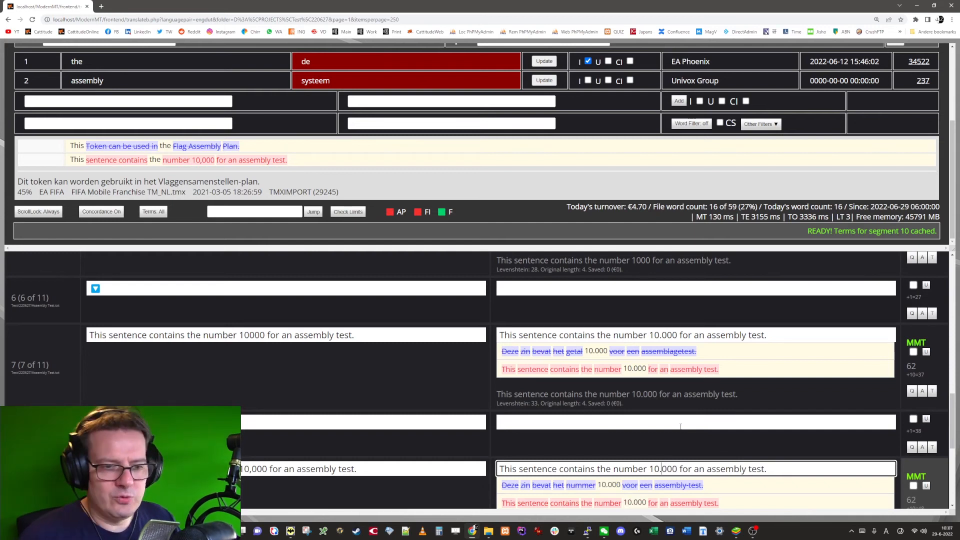
{"action": "key", "text": "BackSpace"}
{"action": "type", "text": ","}
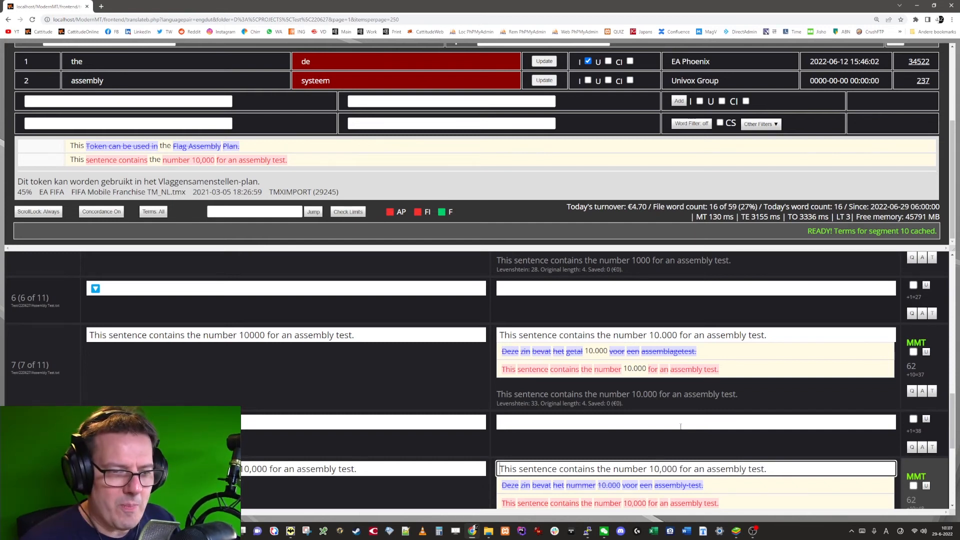
{"action": "key", "text": "ctrl+a"}
{"action": "key", "text": "BackSpace"}
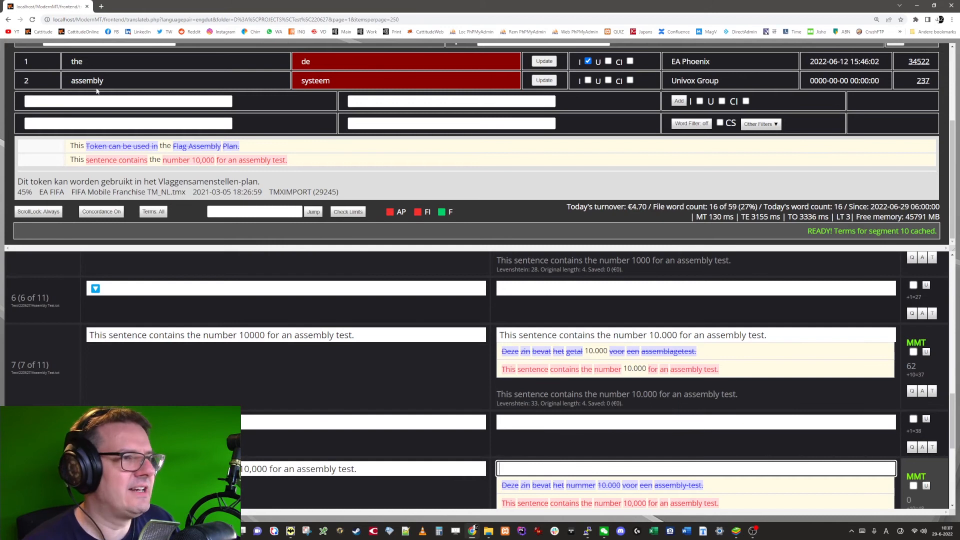
Step: Enter \b(\d{2,3},(\d{3})\b as the search pattern of another assembly regex rule
{"action": "scroll", "coordinate": [97, 91], "scroll_direction": "up", "scroll_amount": 3}
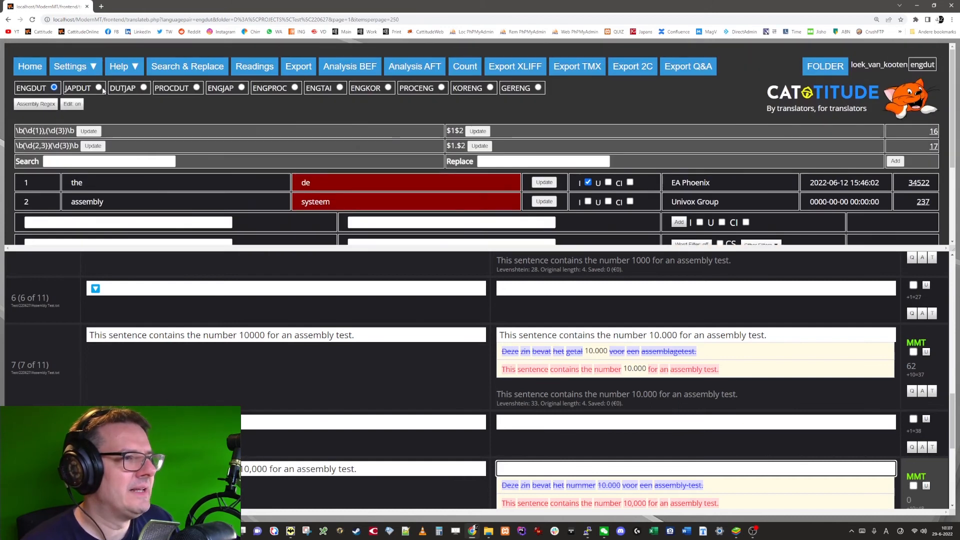
{"action": "left_click", "coordinate": [99, 158]}
{"action": "type", "text": "\b\b"}
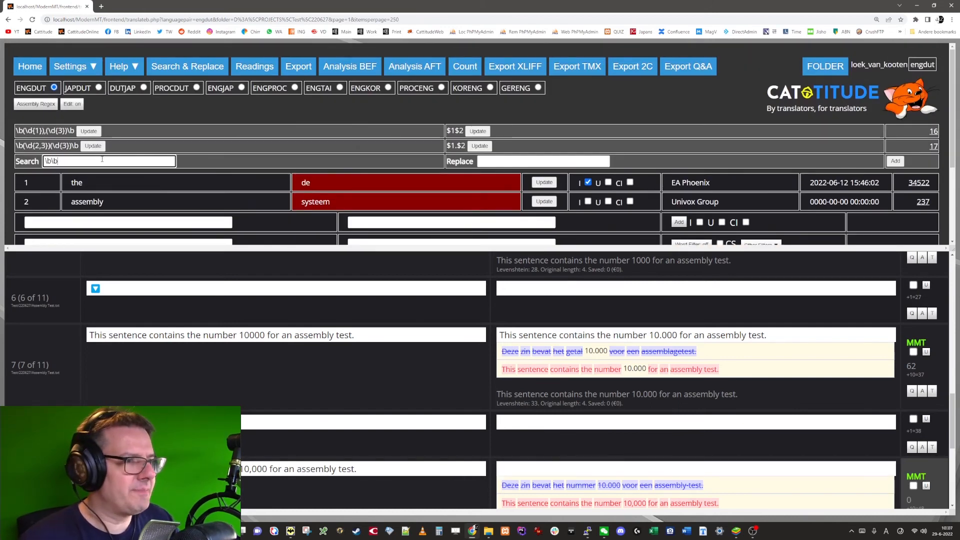
{"action": "type", "text": "(\\d{2"}
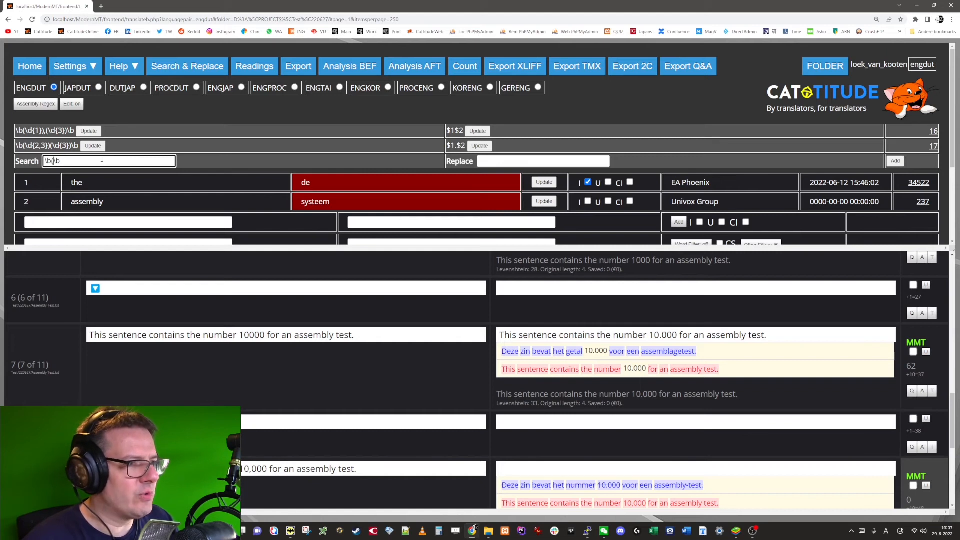
{"action": "type", "text": ",3}"}
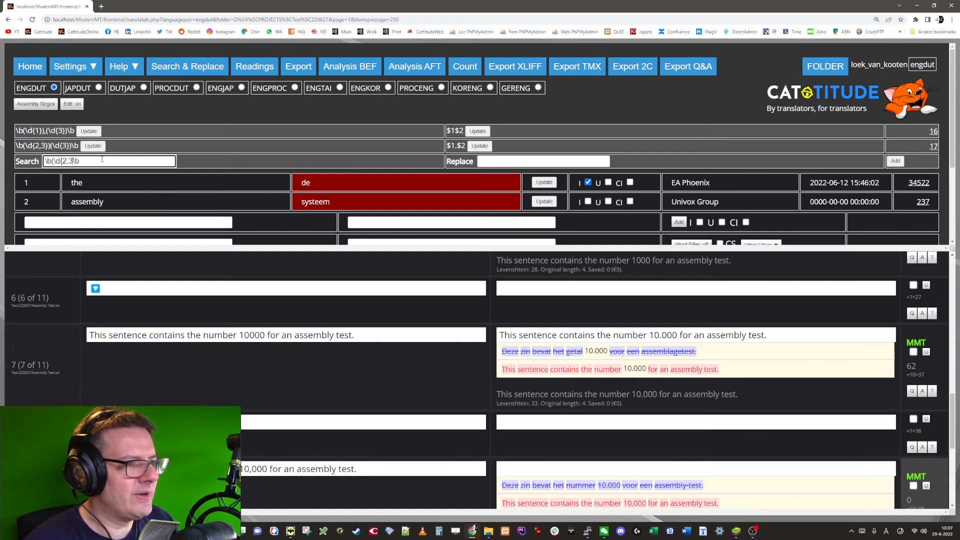
{"action": "type", "text": "),"}
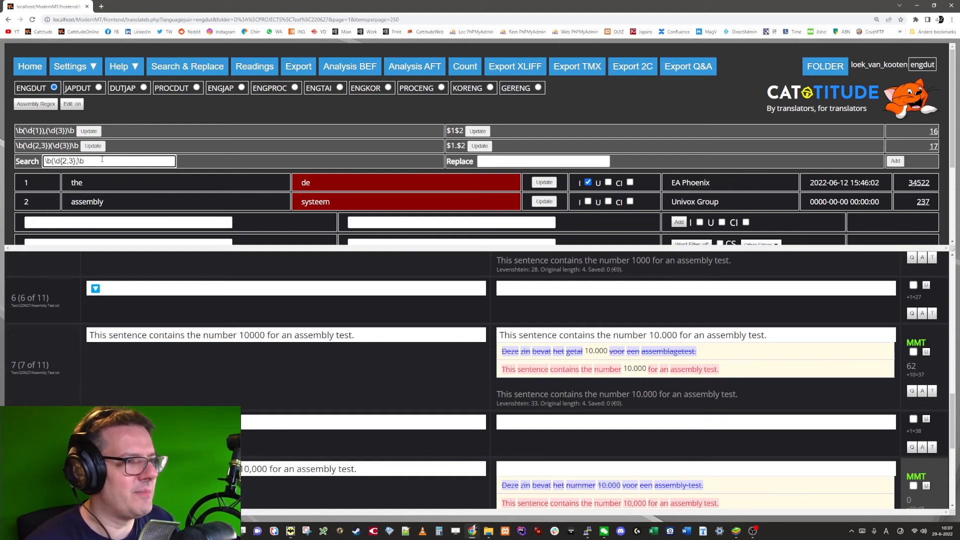
{"action": "type", "text": "(\\d{"}
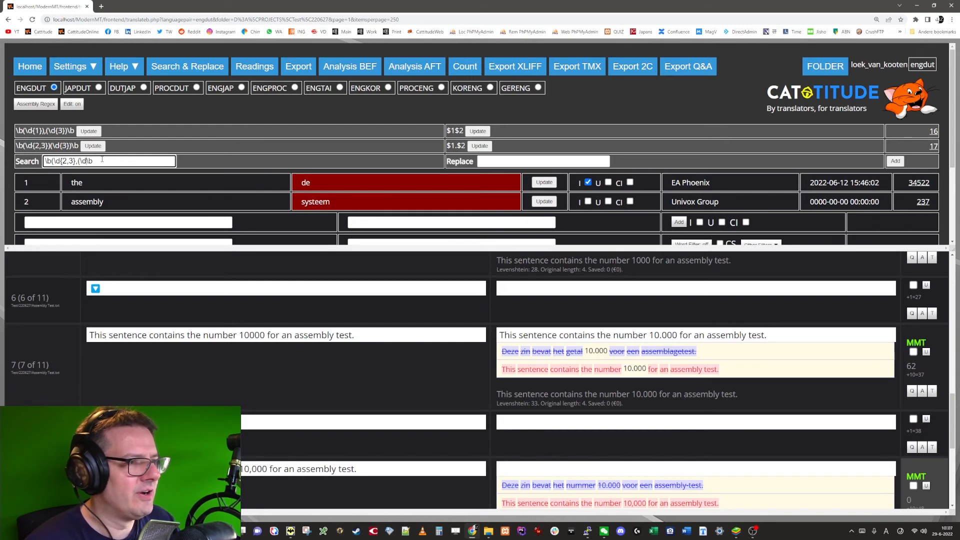
{"action": "type", "text": "3})"}
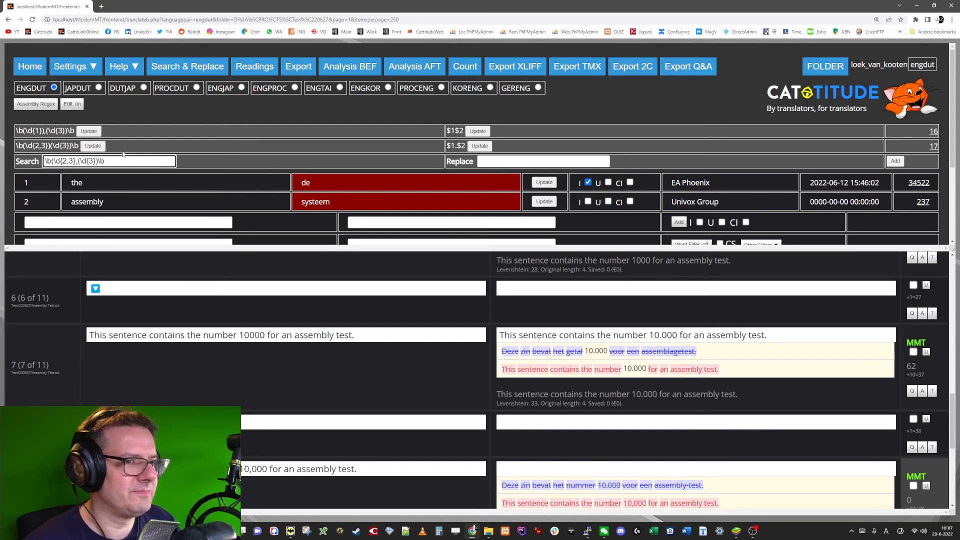
Step: Set the replacement for the comma-number pattern to $1.$2 and add it as an assembly regex rule
{"action": "left_click", "coordinate": [510, 162]}
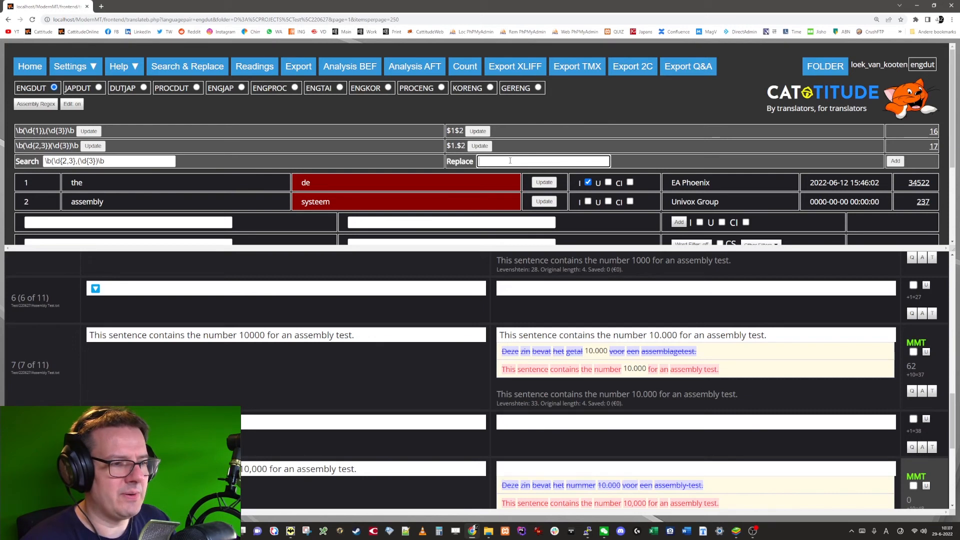
{"action": "type", "text": "$1."}
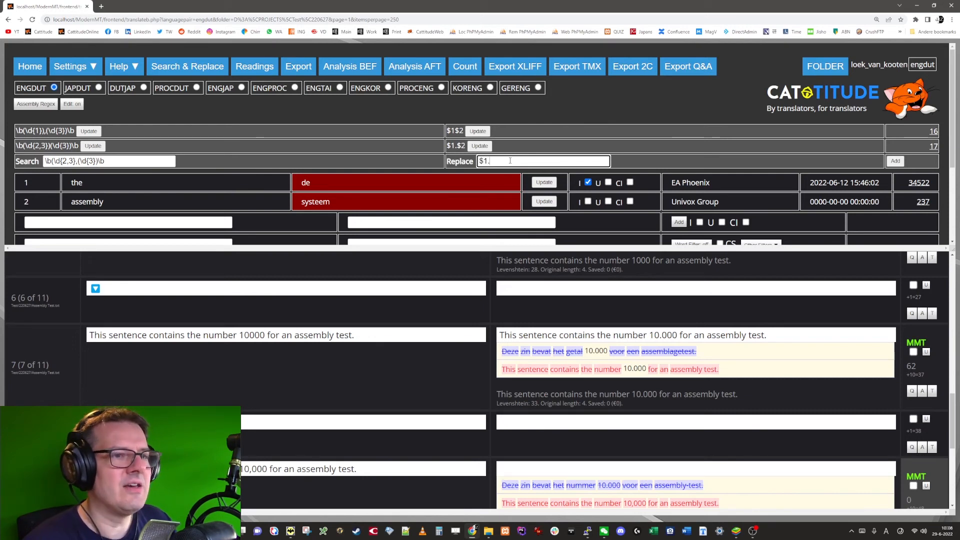
{"action": "type", "text": "$2"}
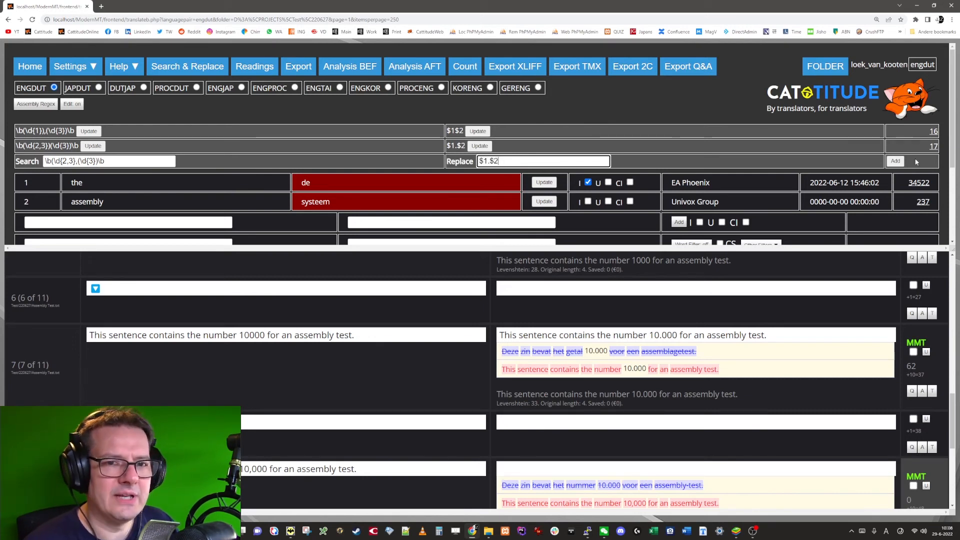
{"action": "left_click", "coordinate": [892, 162]}
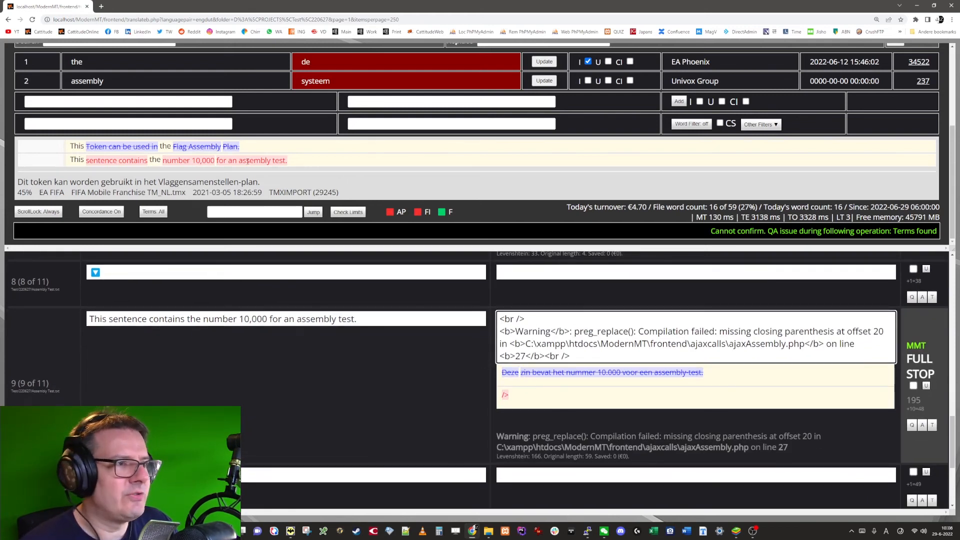
Step: Correct the comma-number rule's search pattern to \b(\d{2,3}),(\d{3})\b and reassemble segment 9's target
{"action": "scroll", "coordinate": [248, 161], "scroll_direction": "up", "scroll_amount": 3}
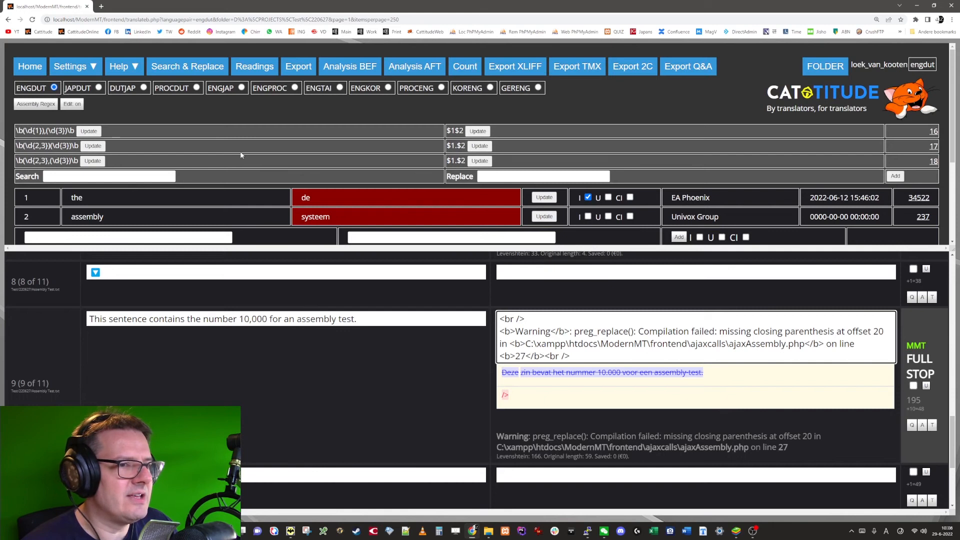
{"action": "left_click", "coordinate": [94, 161]}
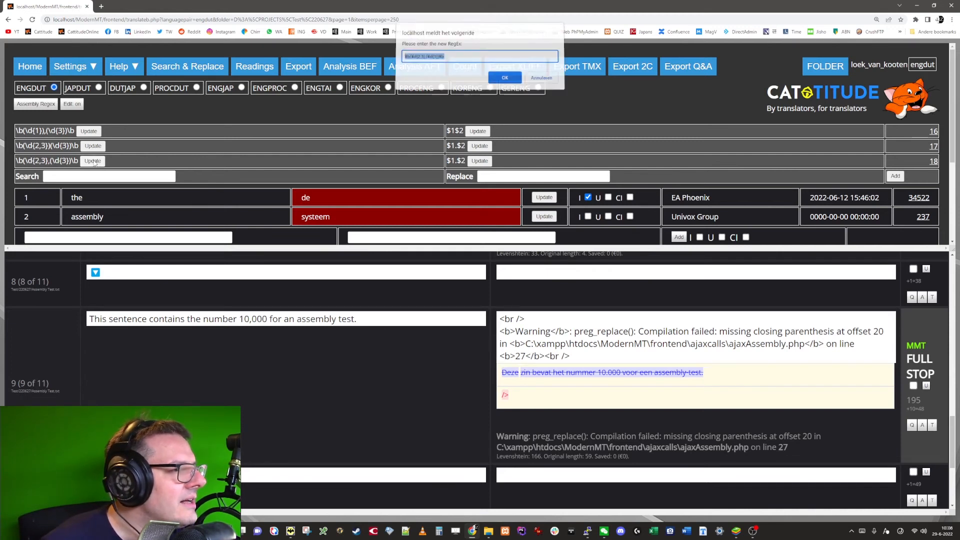
{"action": "left_click", "coordinate": [422, 59]}
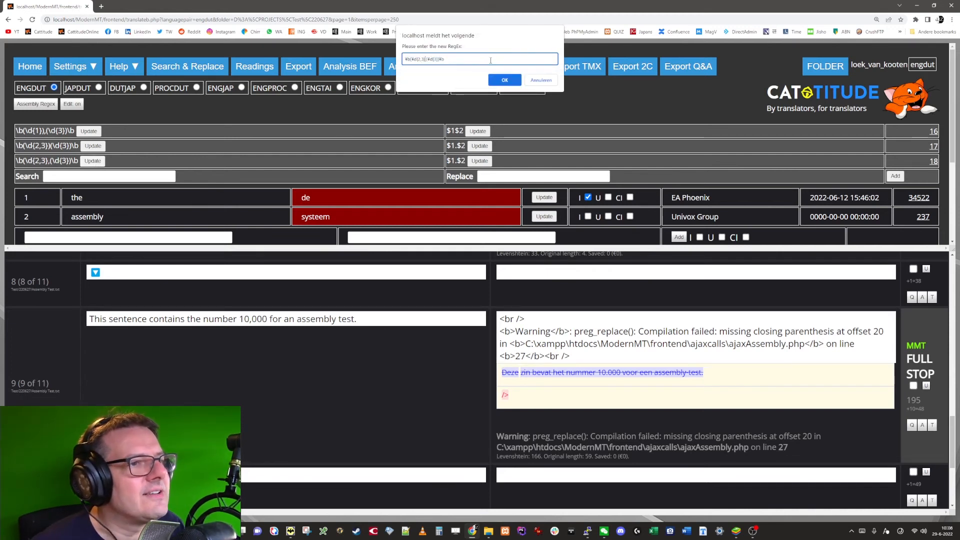
{"action": "type", "text": ")"}
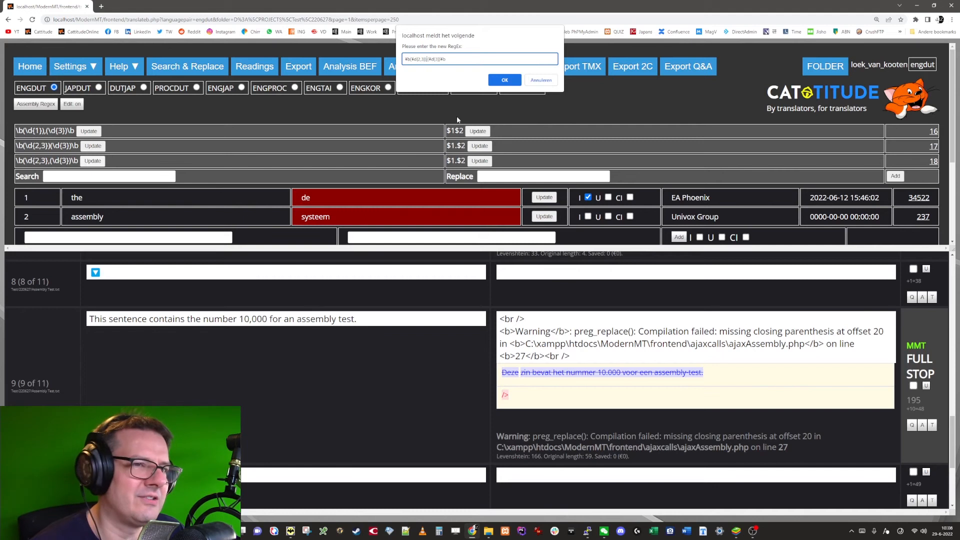
{"action": "left_click", "coordinate": [504, 80]}
{"action": "left_click", "coordinate": [595, 331]}
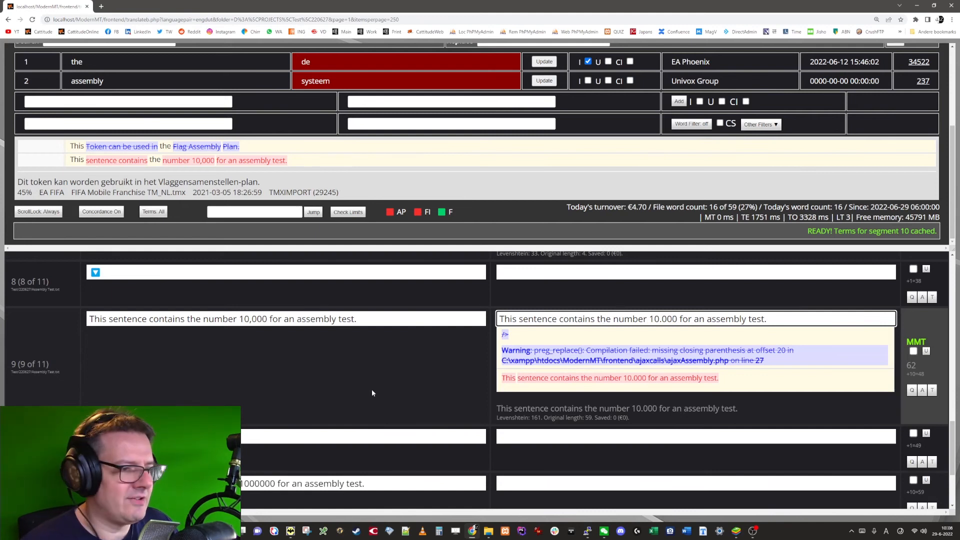
Step: Open segment 11 and replace its machine translation with an assembly of its source sentence
{"action": "scroll", "coordinate": [372, 393], "scroll_direction": "down", "scroll_amount": 3}
{"action": "left_click", "coordinate": [565, 360]}
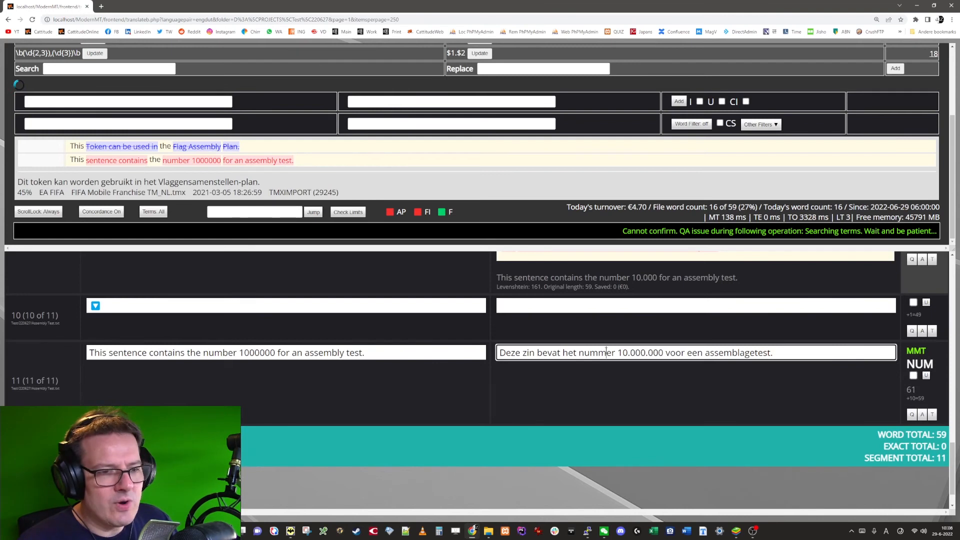
{"action": "key", "text": "ctrl+Insert"}
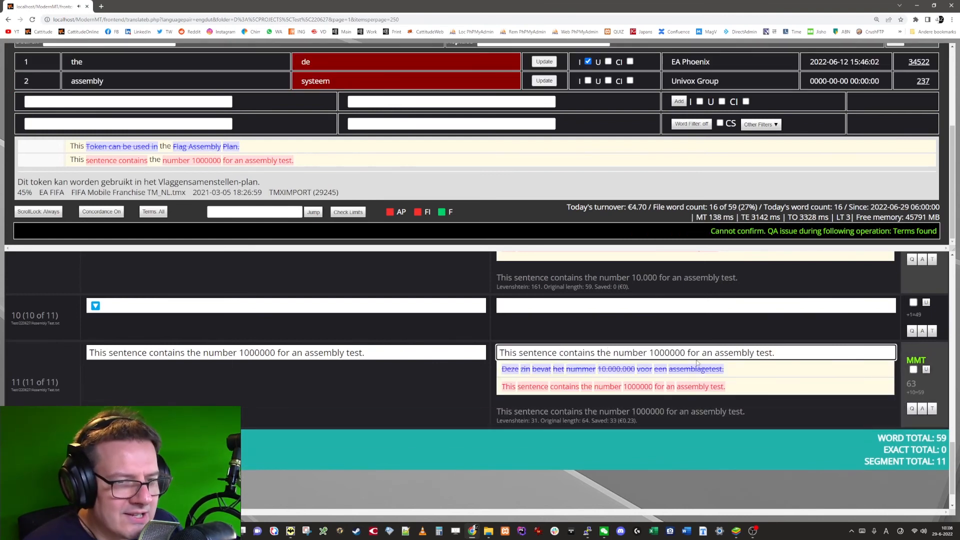
Step: Reuse the comma-number rule's pattern without the comma, \b(\d{2,3})(\d{3})\b, as the search pattern of a new assembly regex rule
{"action": "scroll", "coordinate": [280, 145], "scroll_direction": "up", "scroll_amount": 3}
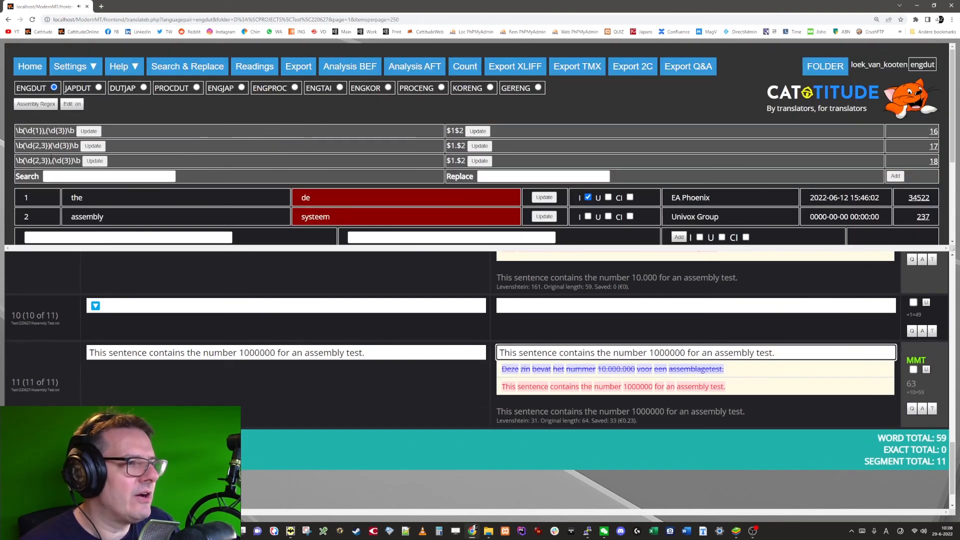
{"action": "triple_click", "coordinate": [48, 161]}
{"action": "key", "text": "ctrl+c"}
{"action": "left_click", "coordinate": [72, 176]}
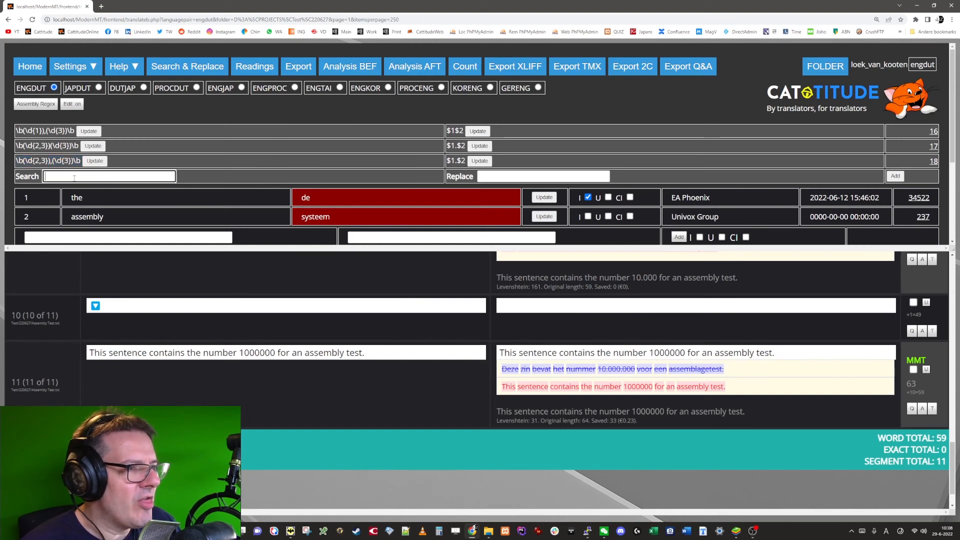
{"action": "key", "text": "ctrl+v"}
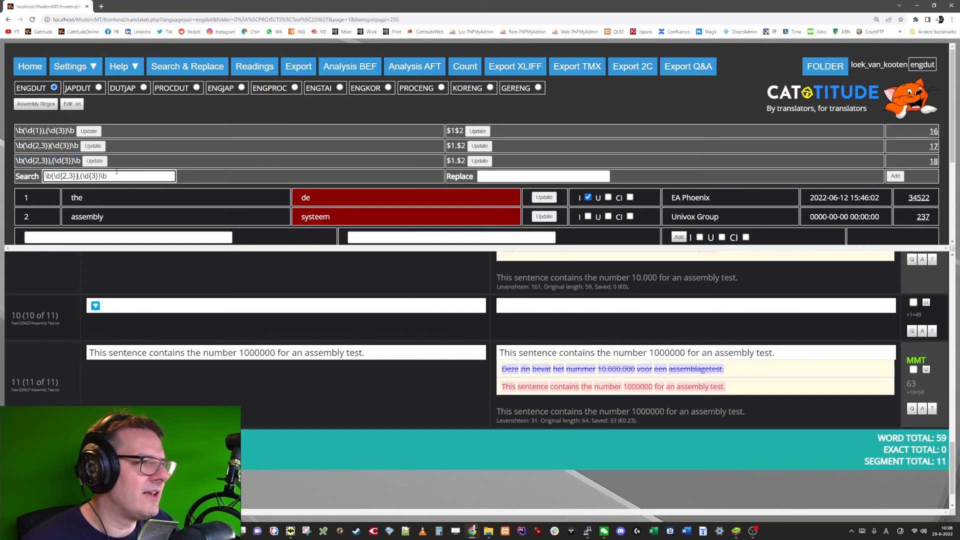
{"action": "key", "text": "BackSpace"}
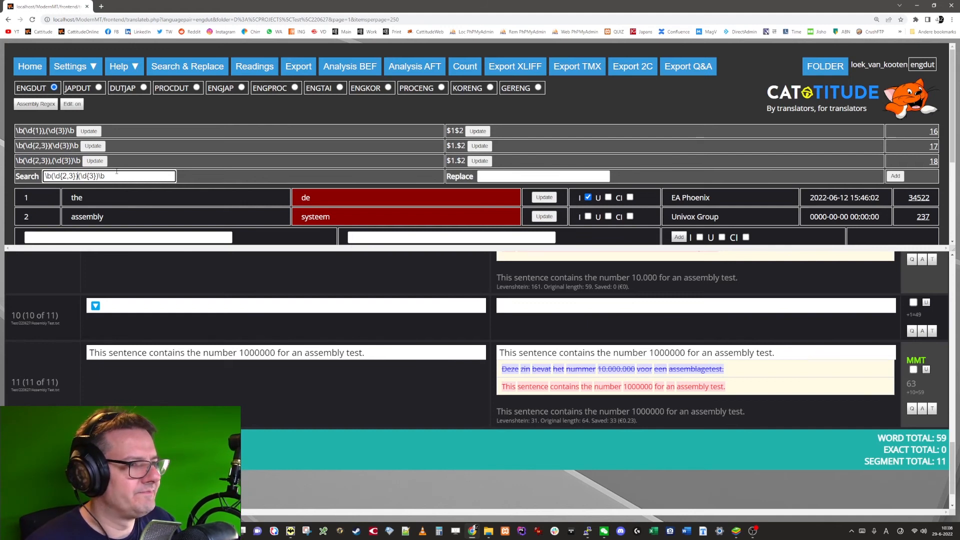
Step: Reuse the existing $1.$2 replacement for the new pattern and add it as an assembly regex rule
{"action": "key", "text": "Tab"}
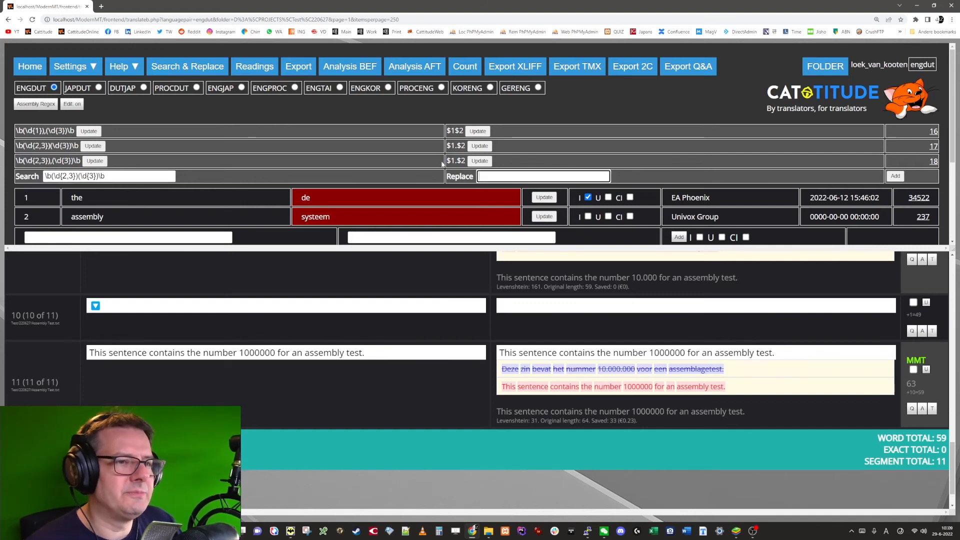
{"action": "left_click_drag", "start_coordinate": [446, 162], "coordinate": [466, 162]}
{"action": "key", "text": "ctrl+c"}
{"action": "left_click", "coordinate": [580, 174]}
{"action": "key", "text": "ctrl+v"}
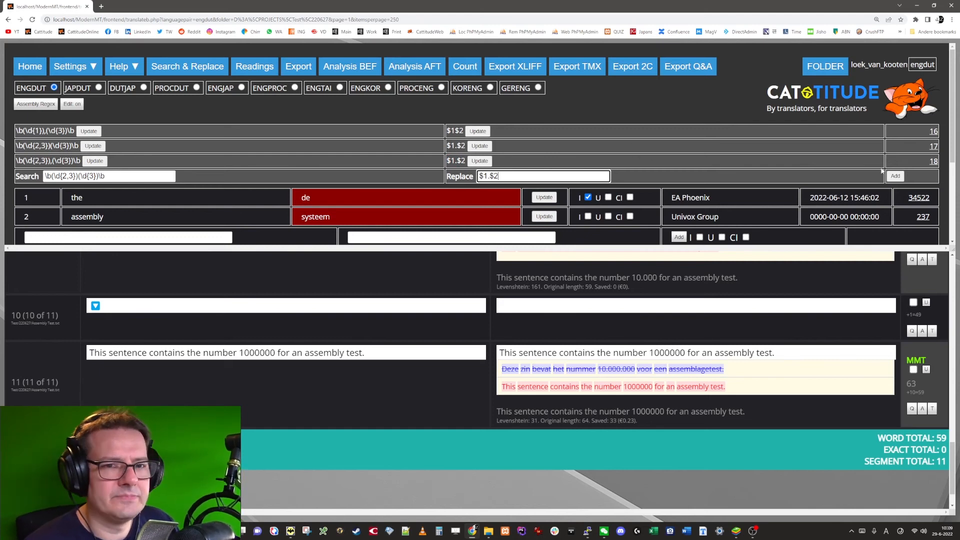
{"action": "left_click", "coordinate": [895, 177]}
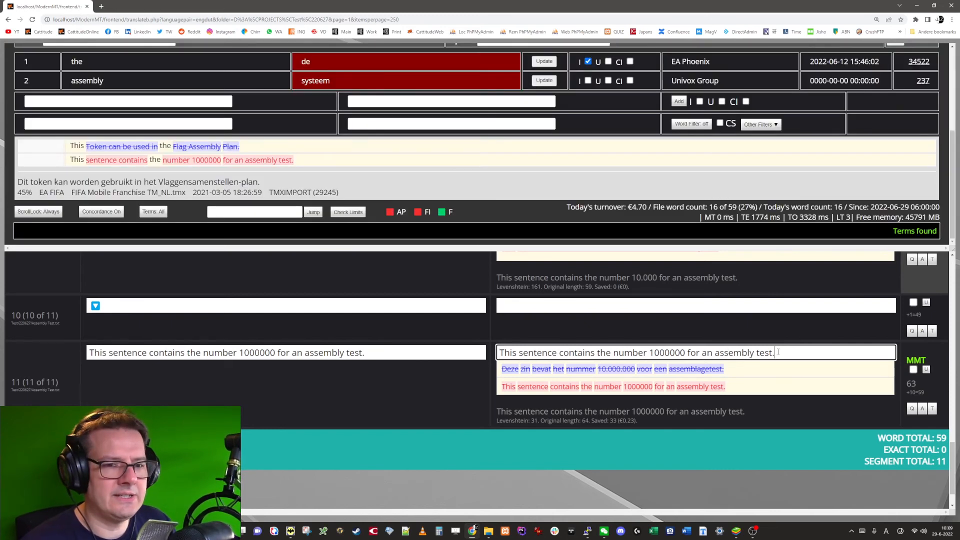
Step: Extend the newest rule's search pattern with another three-digit group, making it \b(\d{2,3})(\d{3})(\d{3})\b
{"action": "scroll", "coordinate": [250, 179], "scroll_direction": "up", "scroll_amount": 5}
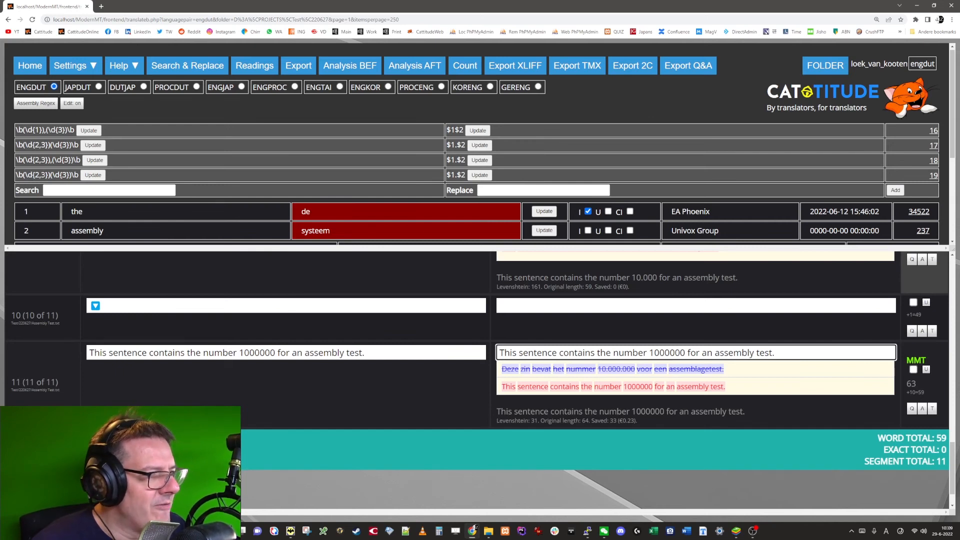
{"action": "left_click_drag", "start_coordinate": [260, 353], "coordinate": [244, 353]}
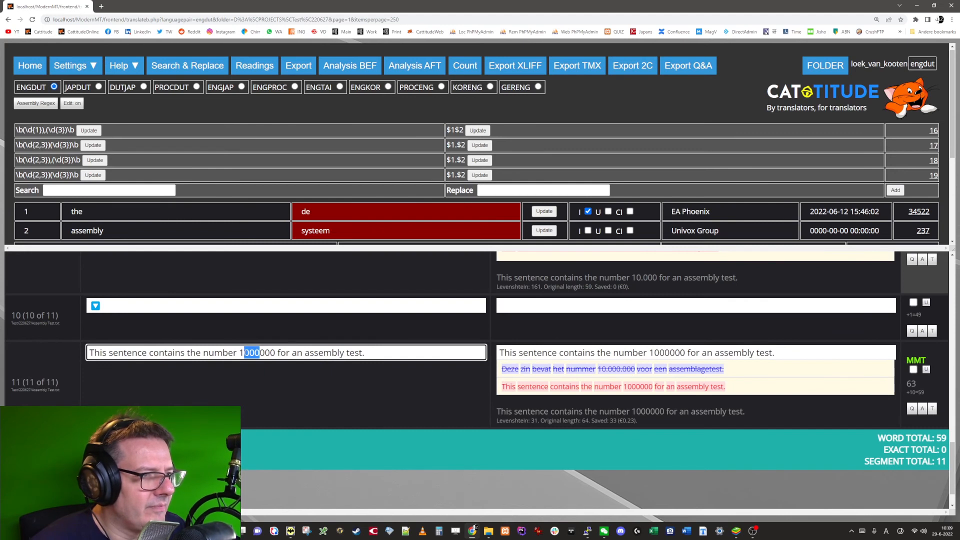
{"action": "left_click", "coordinate": [93, 175]}
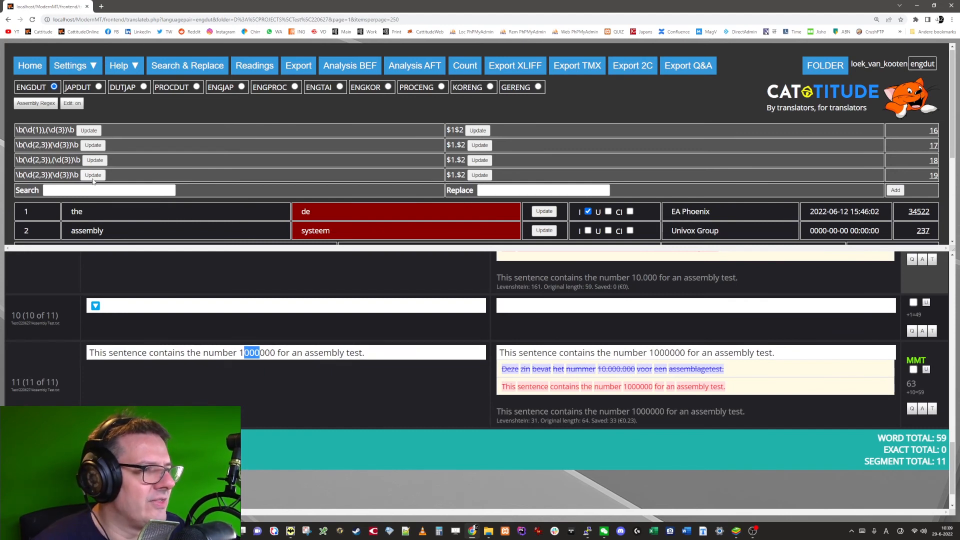
{"action": "left_click", "coordinate": [430, 59]}
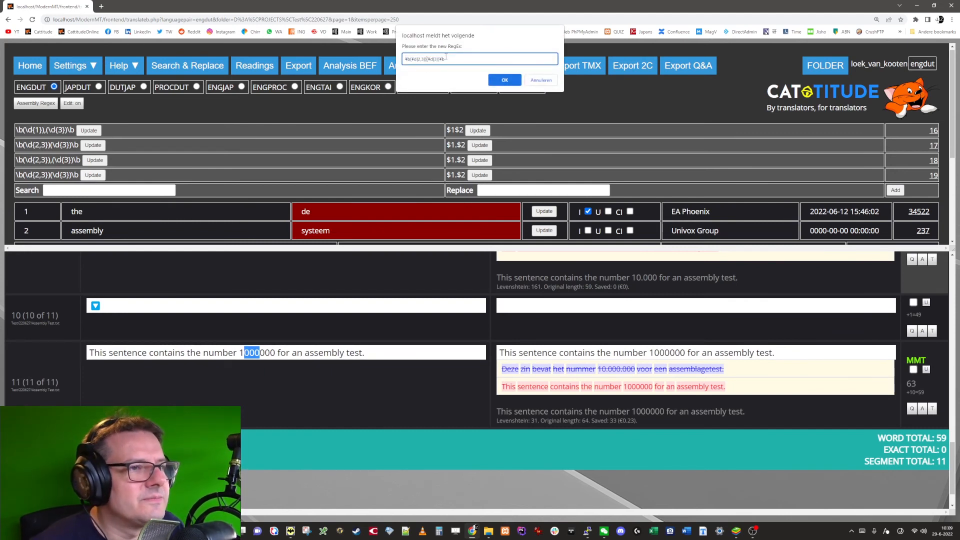
{"action": "key", "text": "shift+Right"}
{"action": "key", "text": "shift+Right"}
{"action": "key", "text": "shift+Right"}
{"action": "key", "text": "shift+Right"}
{"action": "key", "text": "shift+Right"}
{"action": "key", "text": "shift+Right"}
{"action": "key", "text": "shift+Right"}
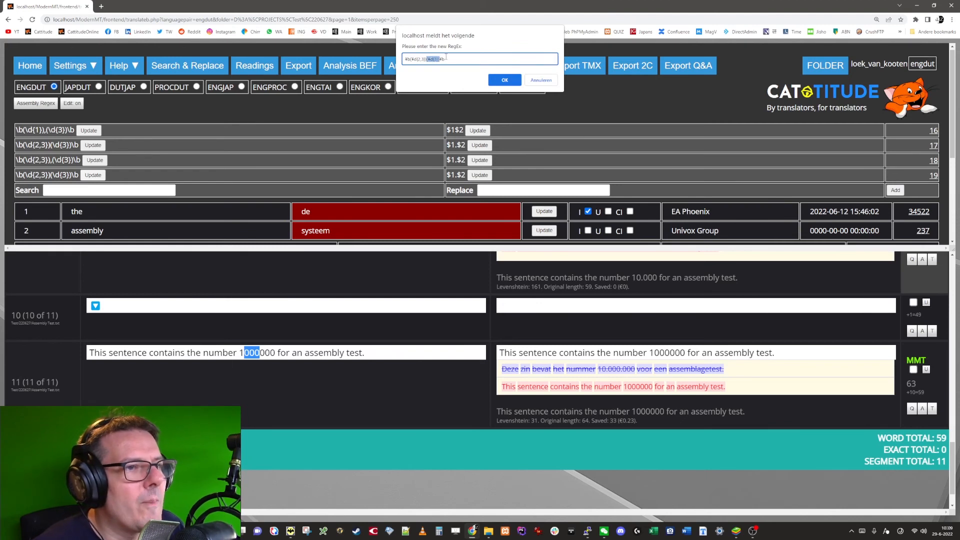
{"action": "key", "text": "ctrl+c"}
{"action": "key", "text": "Right"}
{"action": "key", "text": "ctrl+v"}
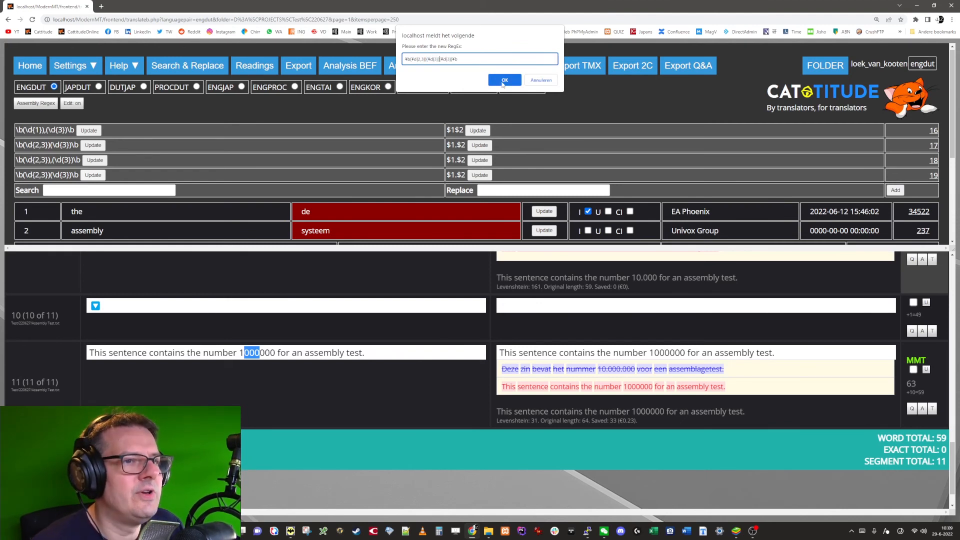
{"action": "left_click", "coordinate": [504, 81]}
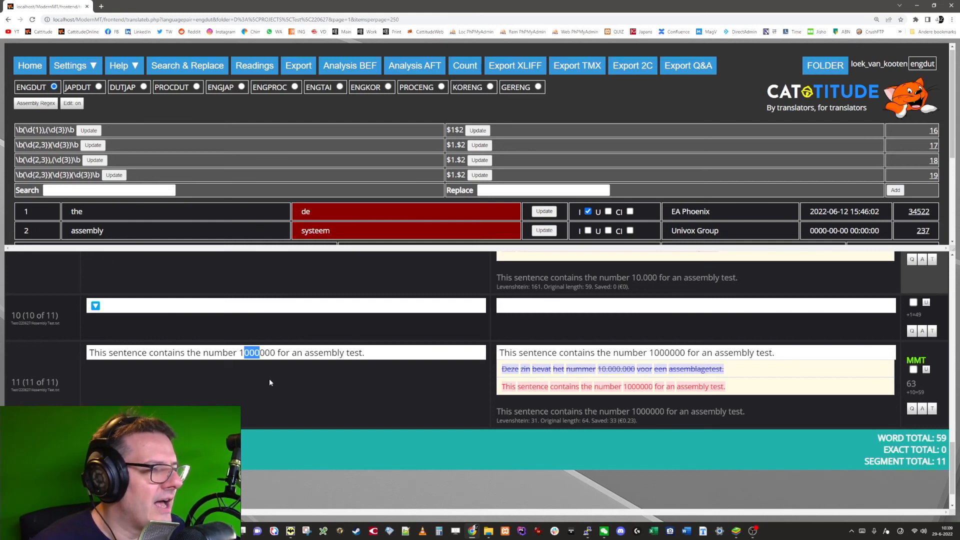
Step: Limit the newest rule's first group to one digit, making its search pattern \b(\d{1})(\d{3})(\d{3})\b
{"action": "left_click", "coordinate": [114, 176]}
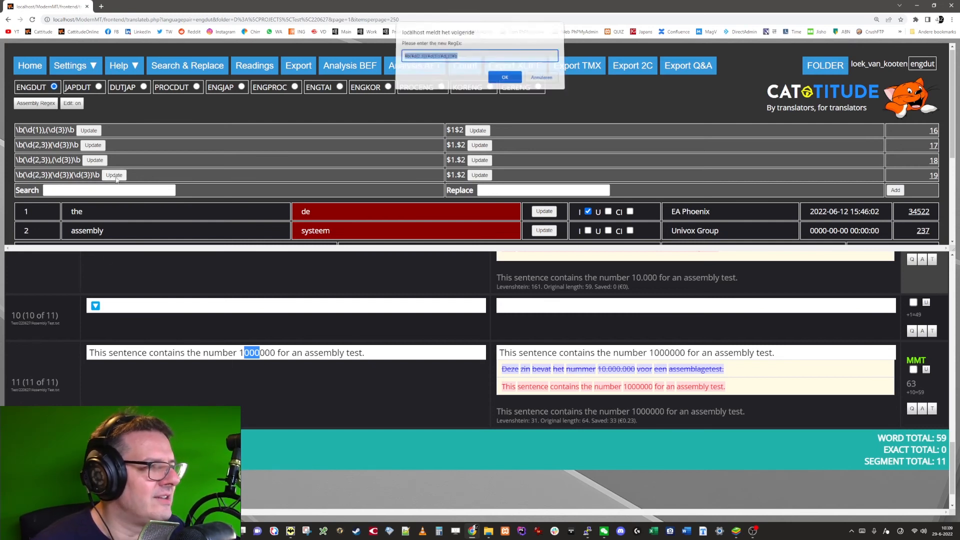
{"action": "key", "text": "Home"}
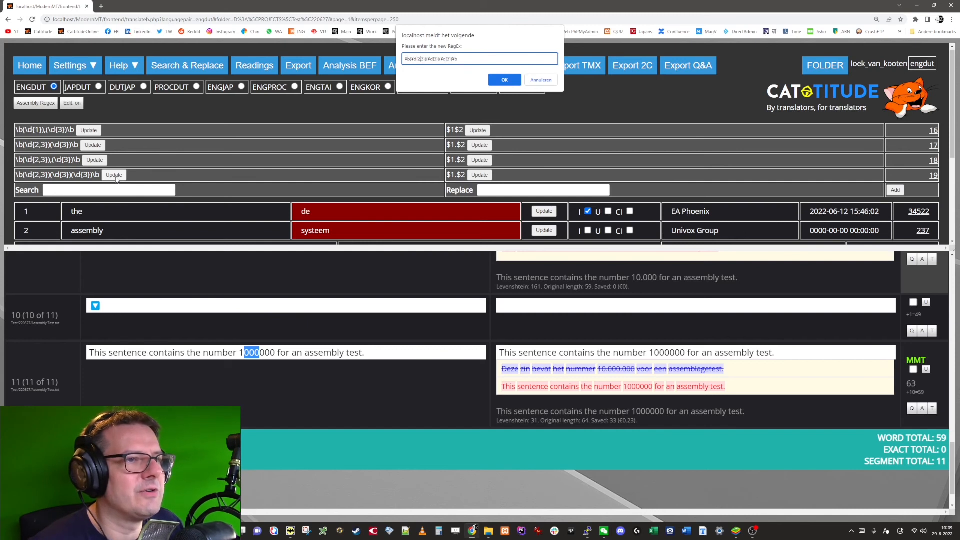
{"action": "key", "text": "Delete"}
{"action": "key", "text": "Delete"}
{"action": "key", "text": "BackSpace"}
{"action": "type", "text": "1"}
{"action": "key", "text": "Return"}
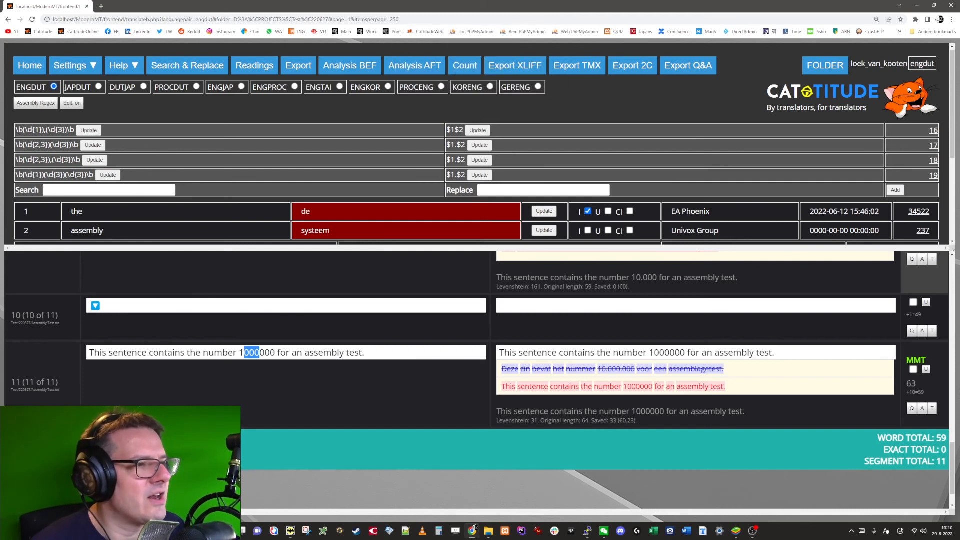
Step: Set the replacement of the three-group rule to $1.$2.$3
{"action": "left_click", "coordinate": [480, 175]}
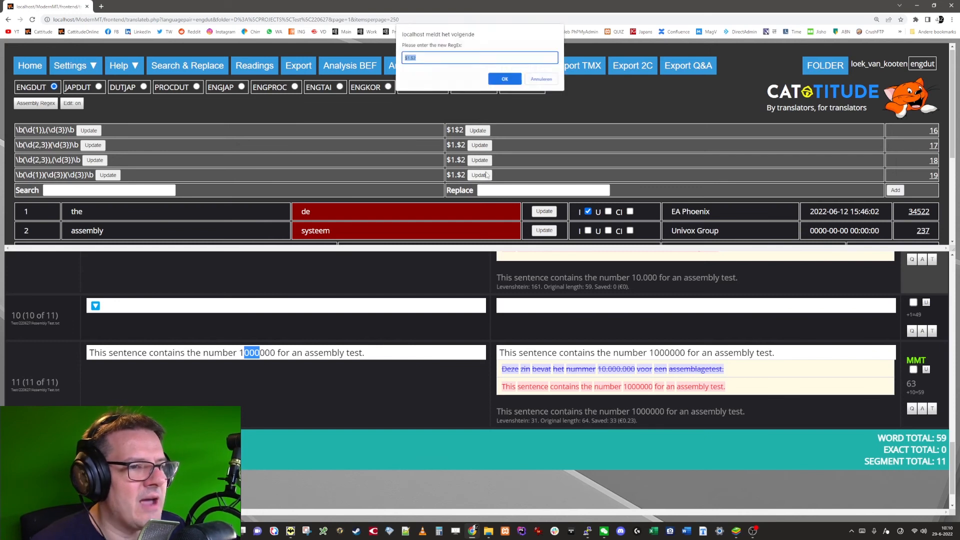
{"action": "left_click", "coordinate": [433, 59]}
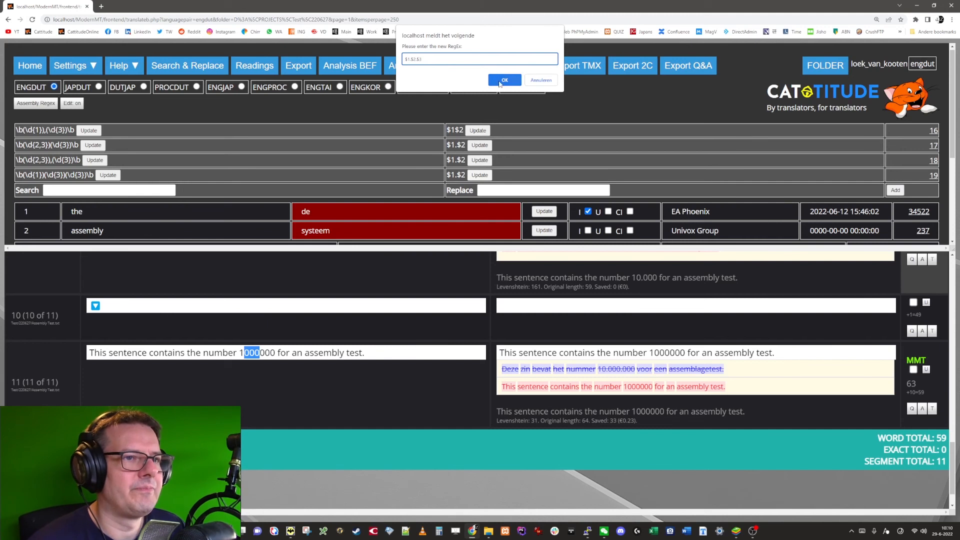
{"action": "left_click", "coordinate": [504, 80]}
Step: Reassemble segment 11's target with the updated three-group rule and return to the assembly regex list
{"action": "left_click", "coordinate": [681, 353]}
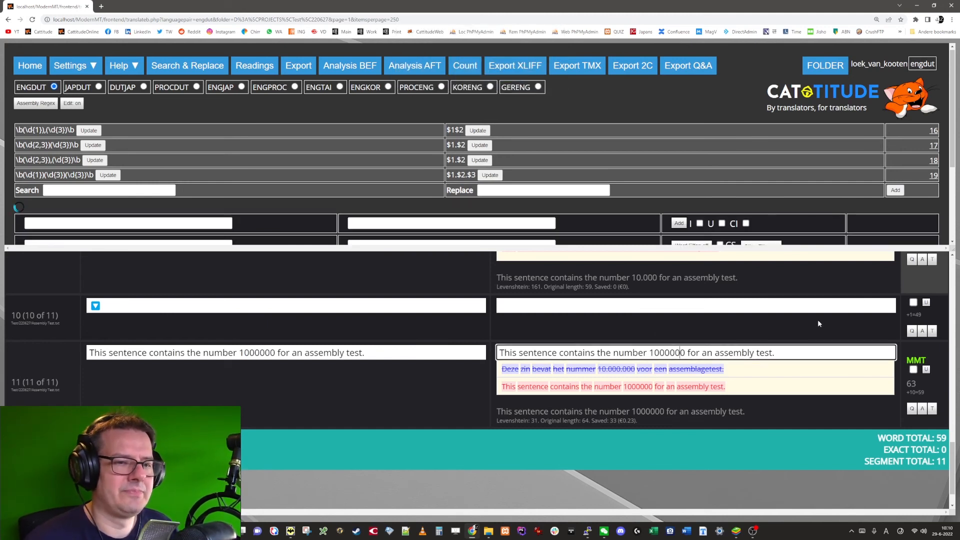
{"action": "key", "text": "ctrl+Return"}
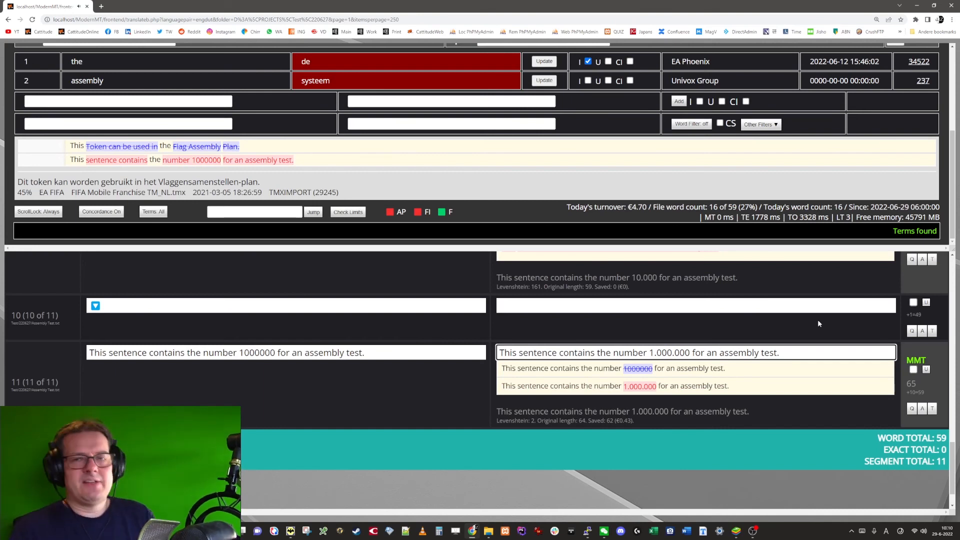
{"action": "scroll", "coordinate": [431, 154], "scroll_direction": "up", "scroll_amount": 3}
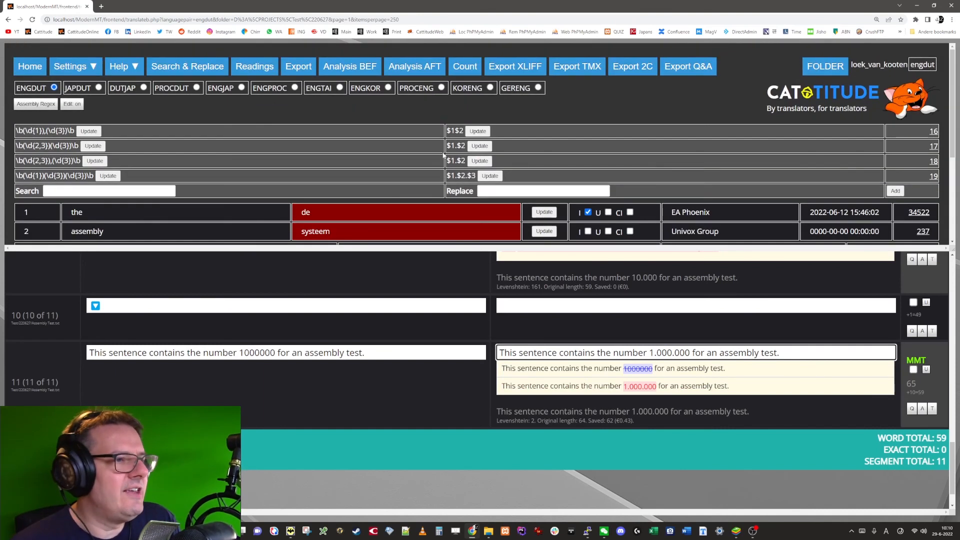